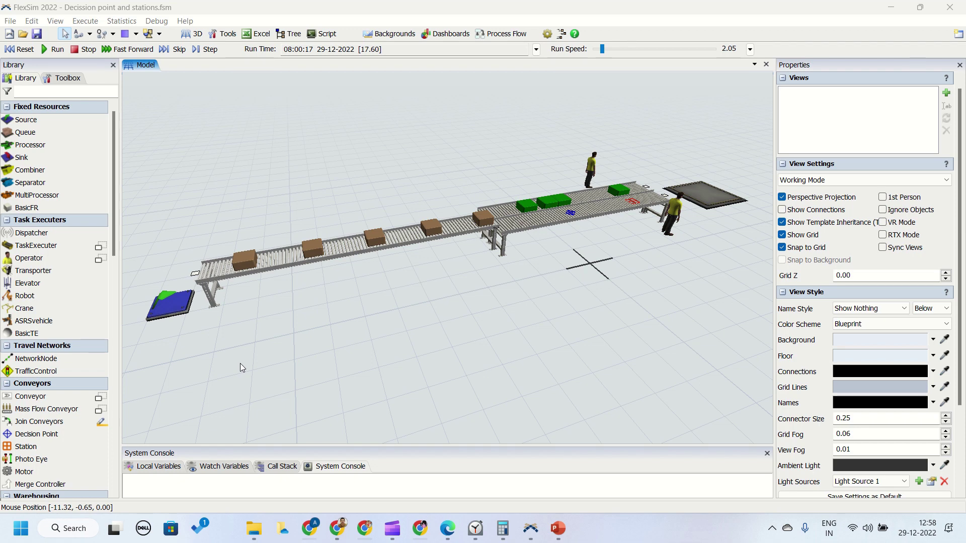
# Run the finished decision-point demo and zoom and orbit around the conveyors to watch it
pyautogui.moveTo(312, 336); pyautogui.dragTo(316, 337, button='right')
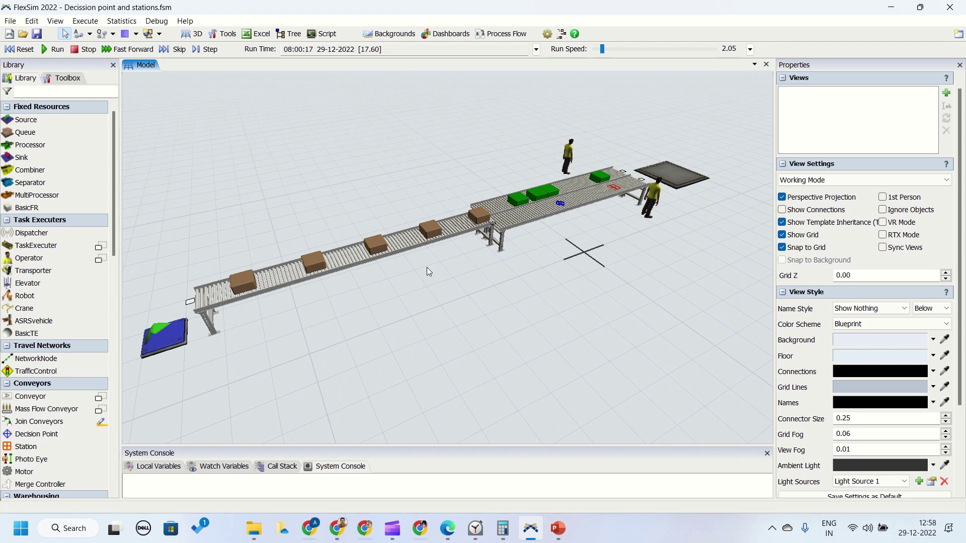
pyautogui.click(54, 49)
pyautogui.scroll(10, 536, 276)
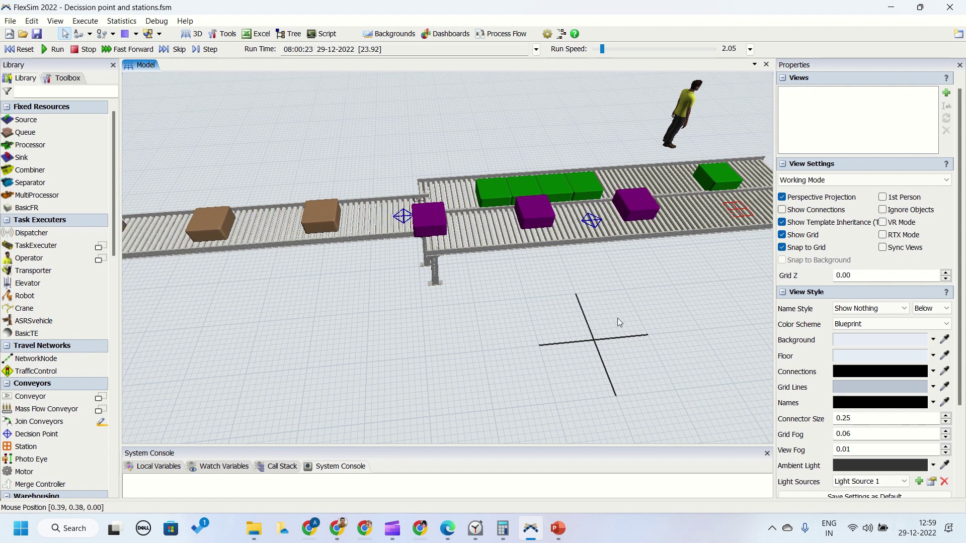
pyautogui.moveTo(618, 318); pyautogui.dragTo(511, 322, button='right')
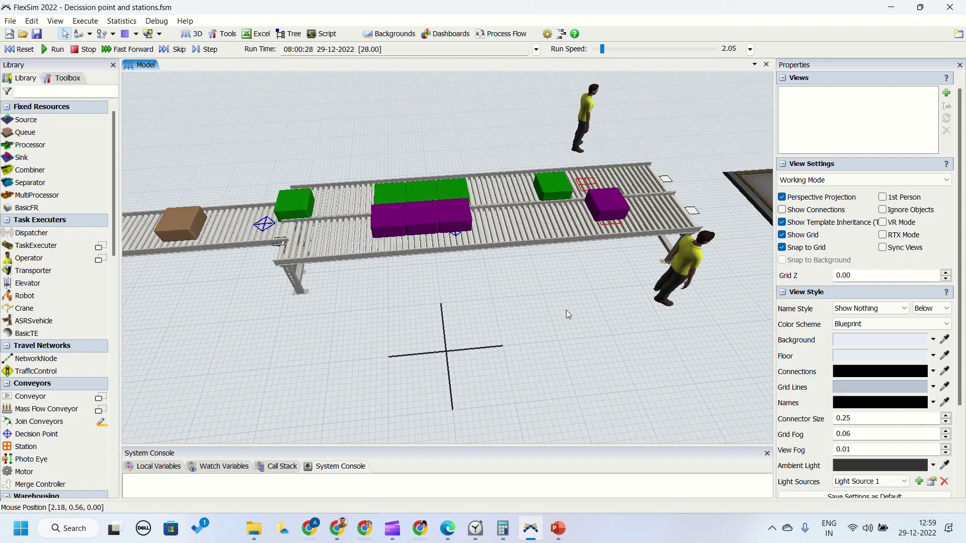
pyautogui.scroll(-4, 587, 337)
pyautogui.scroll(-6, 517, 352)
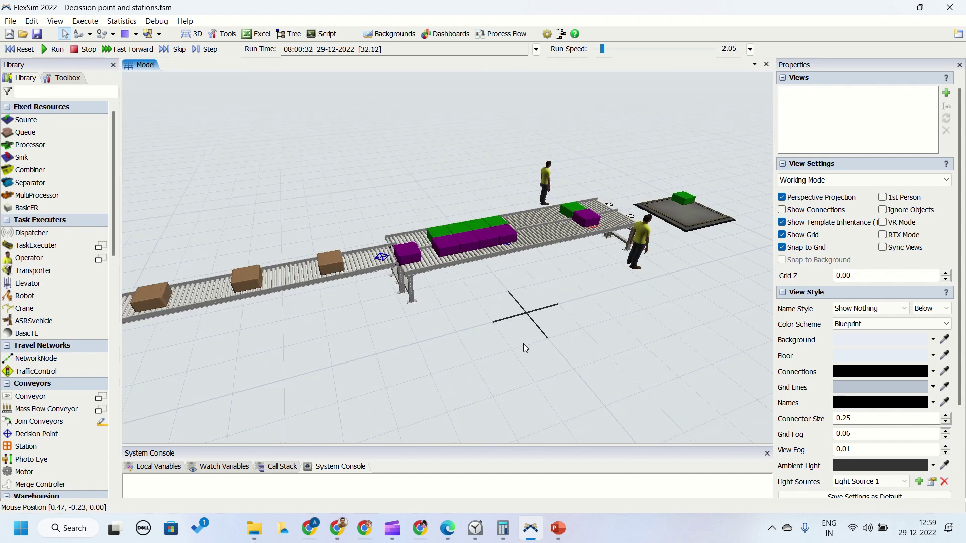
# Pan and tilt the view to follow the boxes along the line
pyautogui.moveTo(481, 363); pyautogui.dragTo(505, 365)
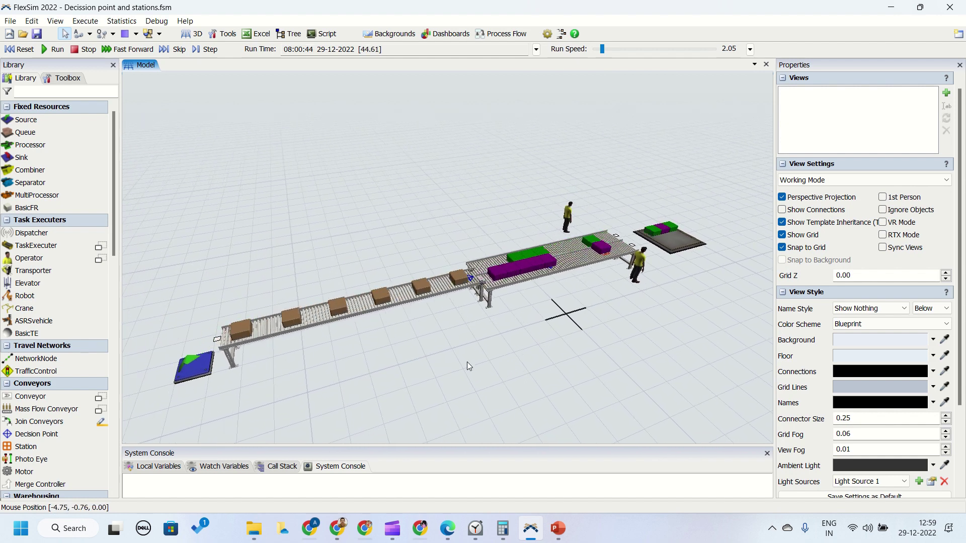
pyautogui.moveTo(467, 361); pyautogui.dragTo(466, 367, button='right')
pyautogui.scroll(2, 413, 361)
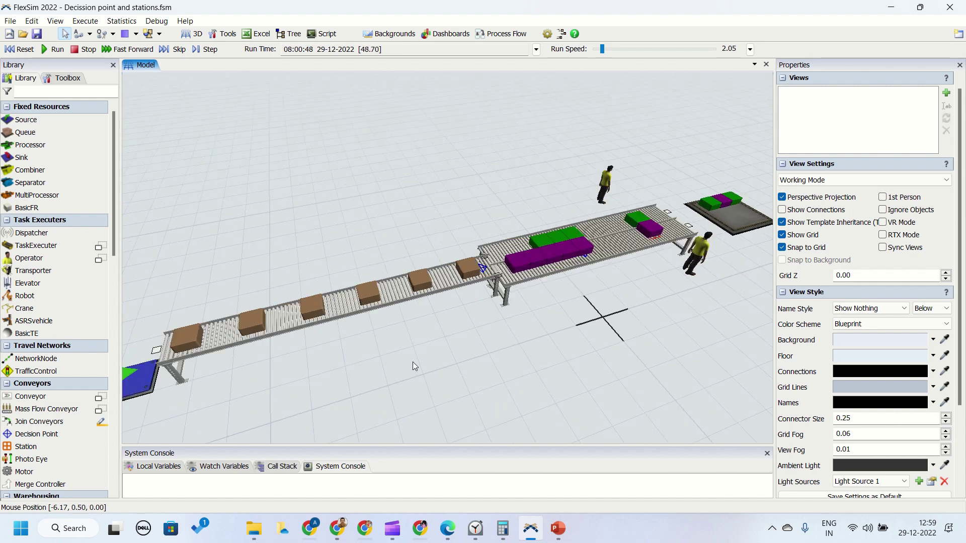
pyautogui.scroll(-3, 472, 358)
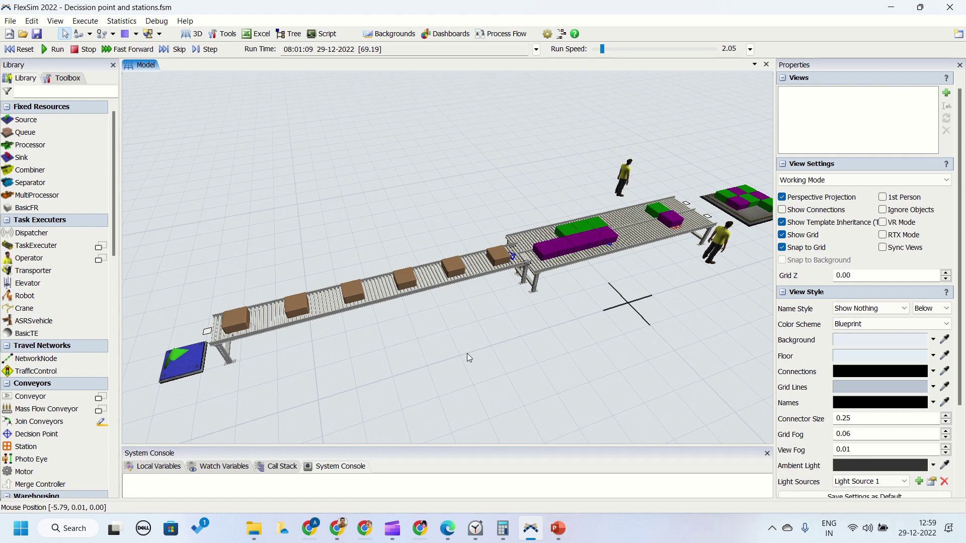
pyautogui.scroll(5, 535, 360)
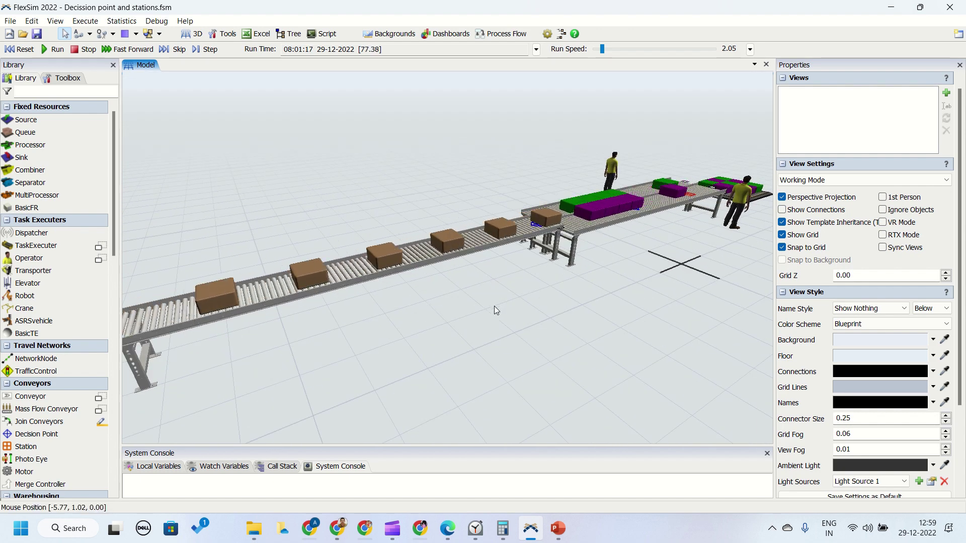
pyautogui.scroll(2, 494, 307)
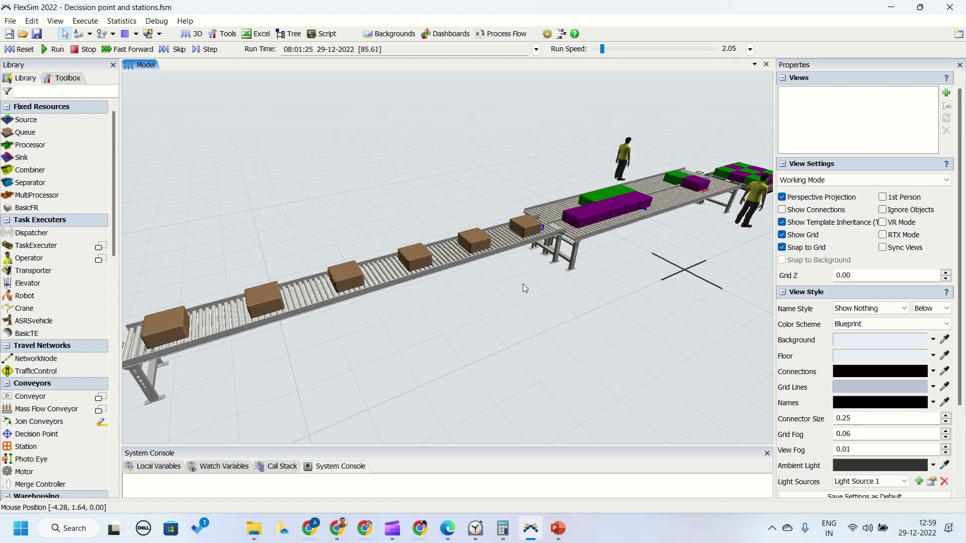
pyautogui.moveTo(523, 287); pyautogui.dragTo(330, 406)
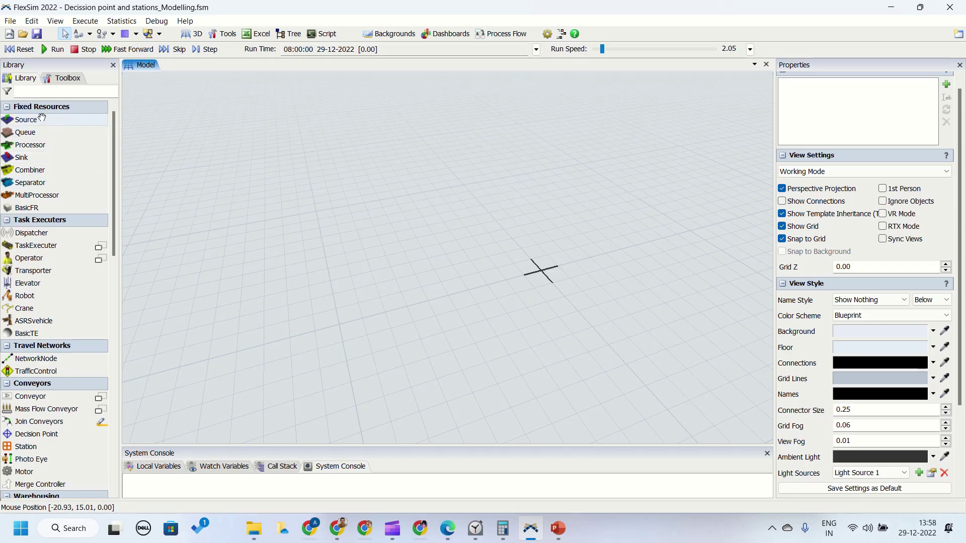
# Place a Source and draw the first straight conveyor beside it
pyautogui.moveTo(290, 226); pyautogui.dragTo(300, 251)
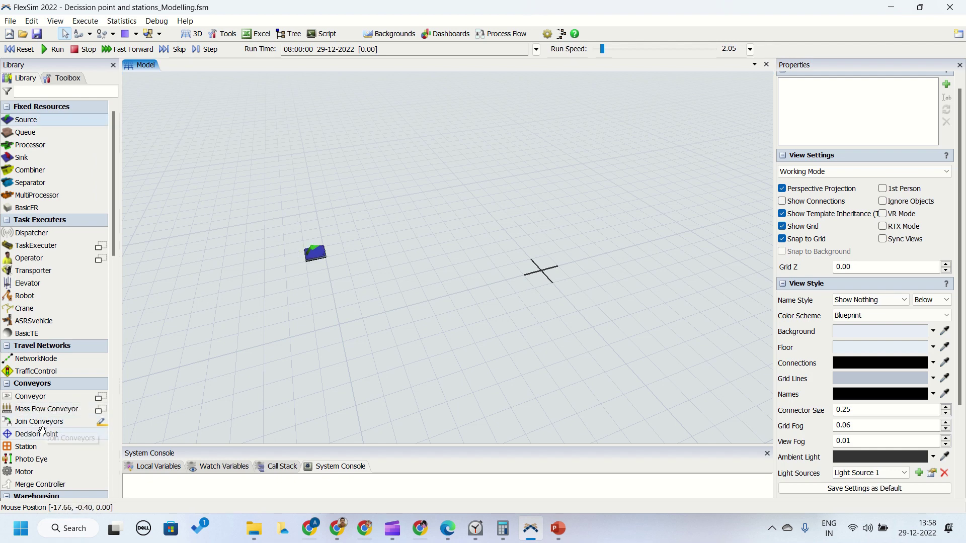
pyautogui.click(30, 397)
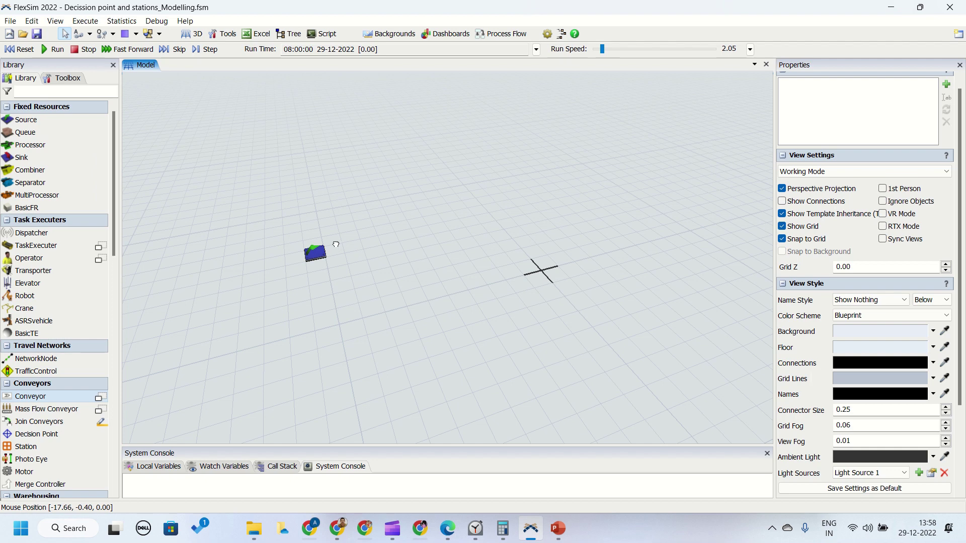
pyautogui.moveTo(336, 244); pyautogui.dragTo(503, 203)
pyautogui.moveTo(372, 291); pyautogui.dragTo(319, 341)
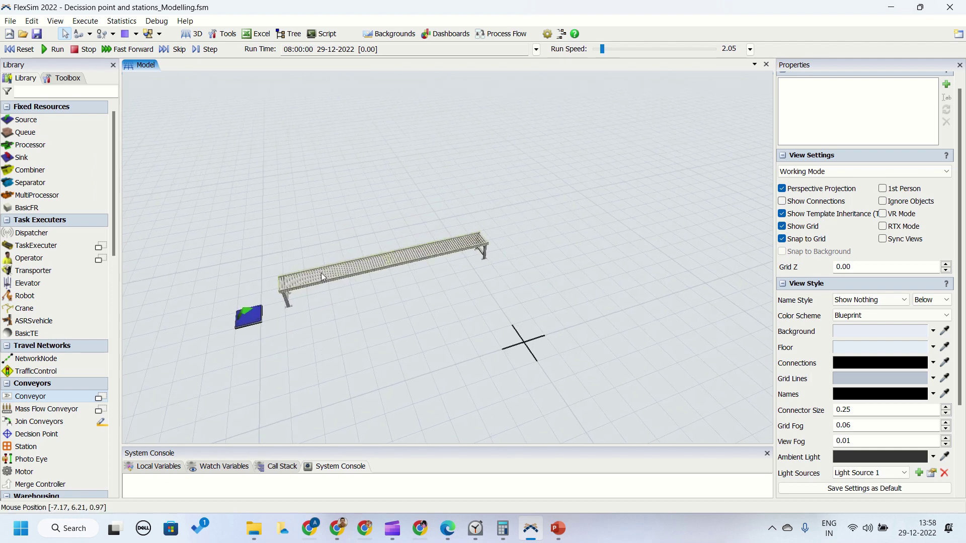
pyautogui.moveTo(321, 273); pyautogui.dragTo(319, 288)
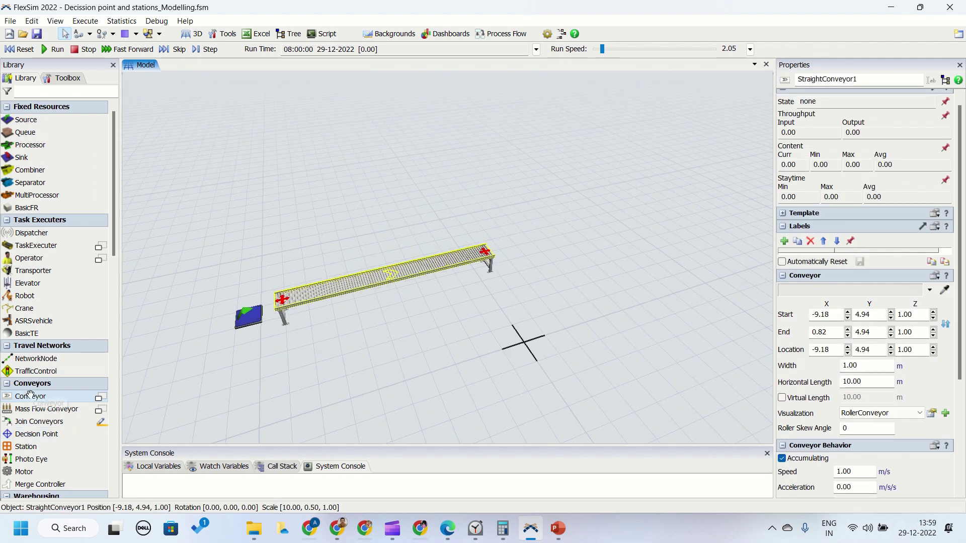
# Add two more conveyors and snap them side by side at the first conveyor's end
pyautogui.click(488, 226)
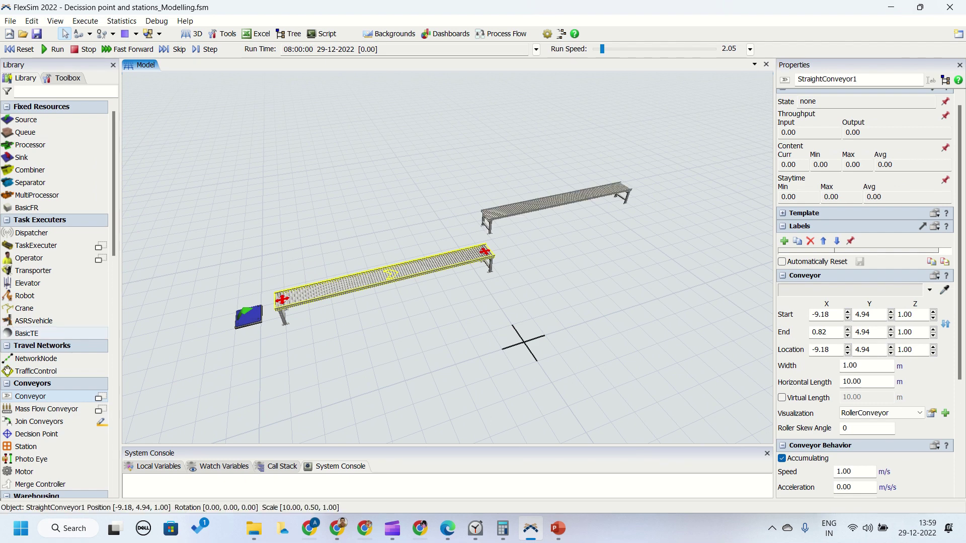
pyautogui.click(526, 245)
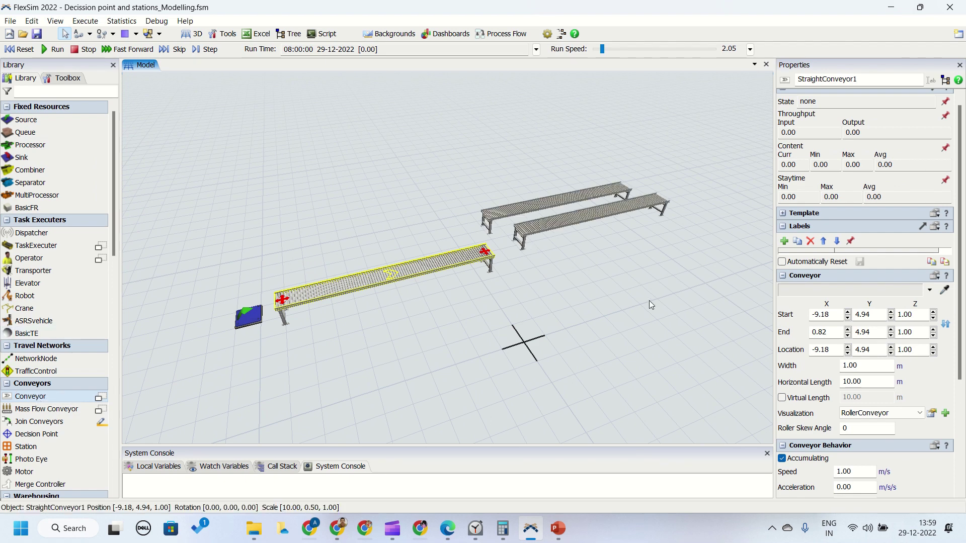
pyautogui.moveTo(649, 301); pyautogui.dragTo(626, 315, button='right')
pyautogui.moveTo(518, 235); pyautogui.dragTo(498, 265)
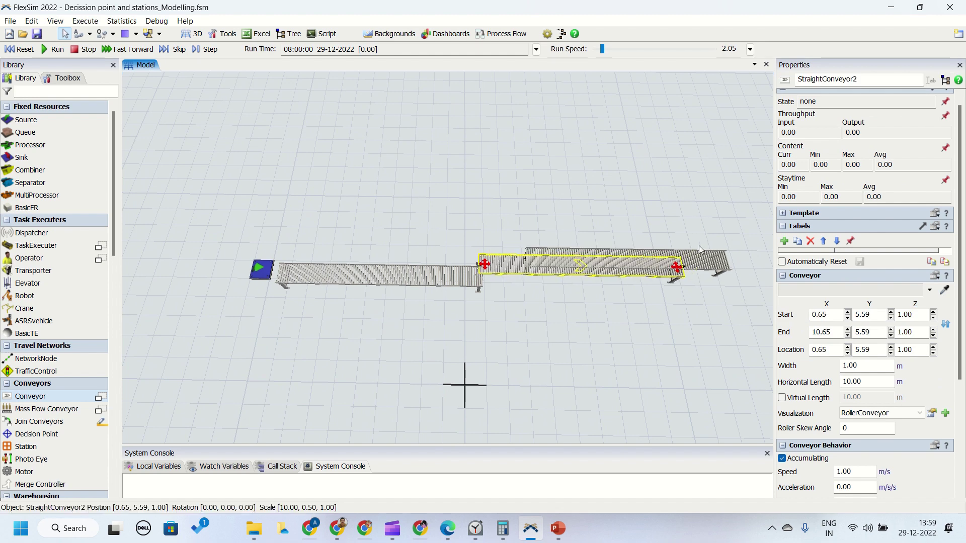
pyautogui.click(706, 296)
pyautogui.moveTo(706, 297); pyautogui.dragTo(666, 288)
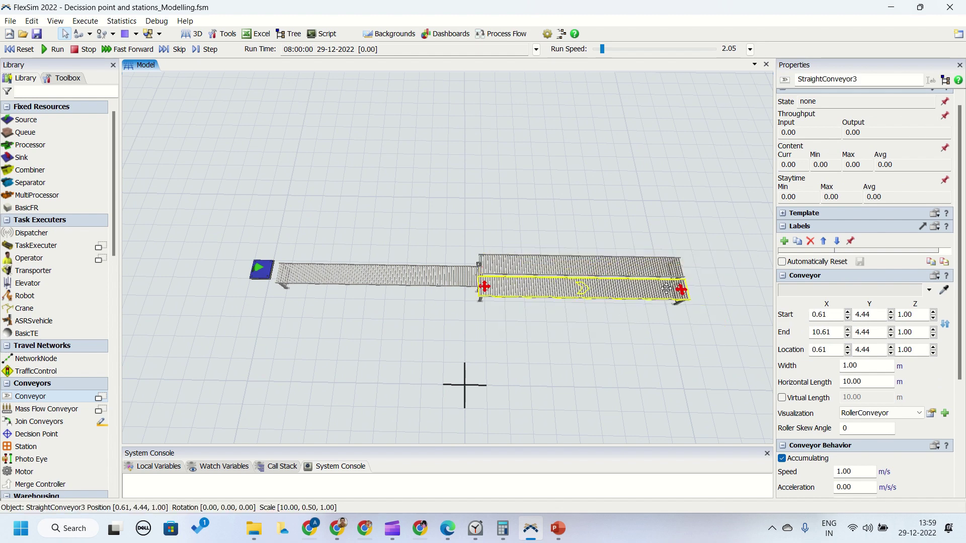
pyautogui.click(578, 360)
pyautogui.scroll(3, 569, 272)
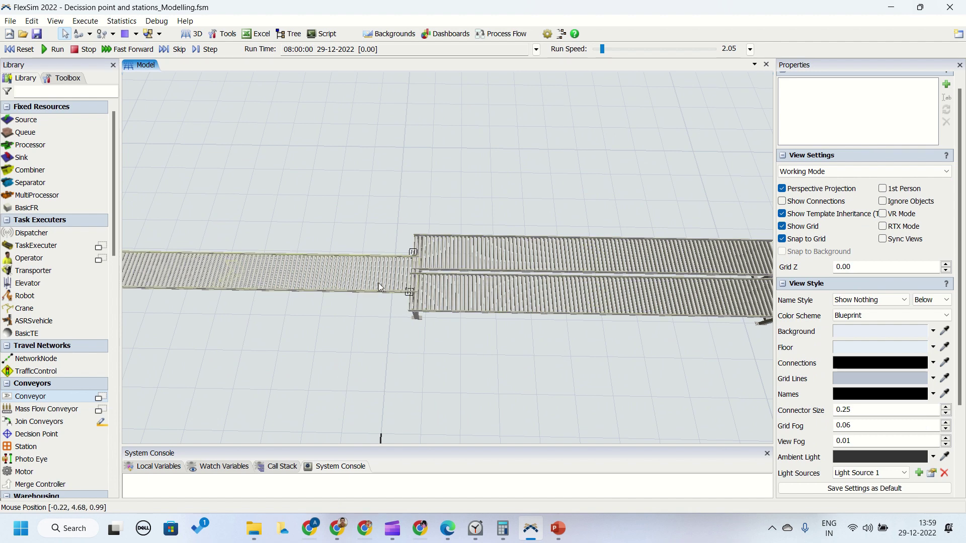
pyautogui.scroll(-2, 378, 332)
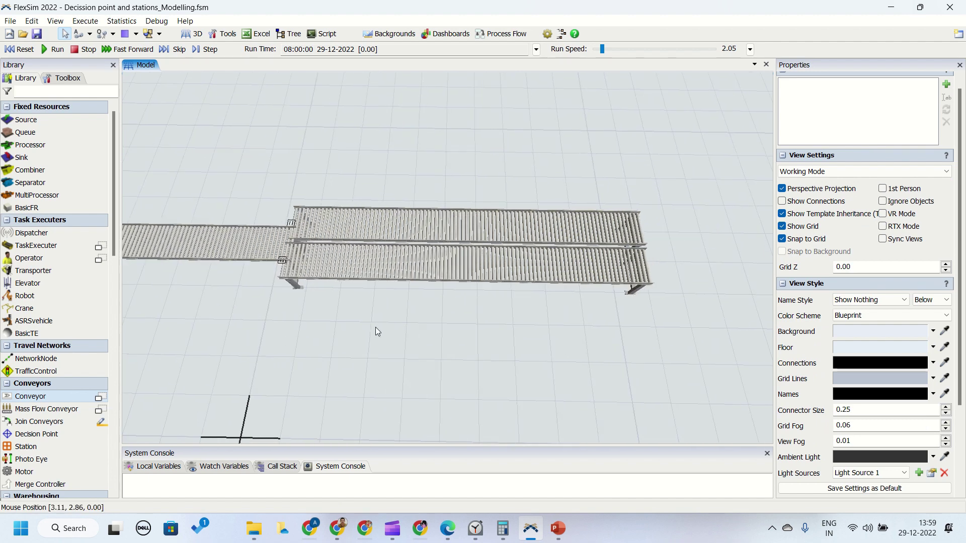
pyautogui.moveTo(529, 339); pyautogui.dragTo(403, 337)
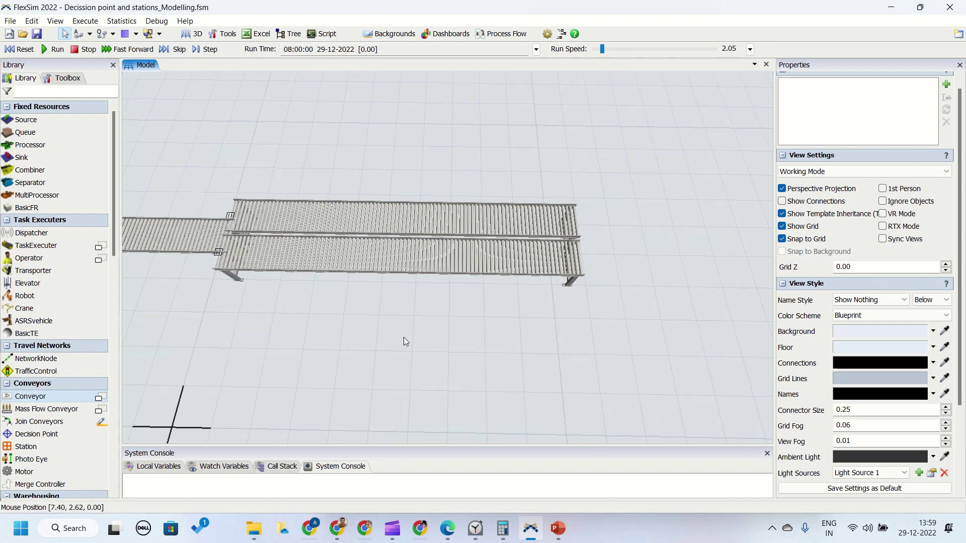
# Place a Queue to the right of the parallel conveyors
pyautogui.click(48, 133)
pyautogui.click(605, 238)
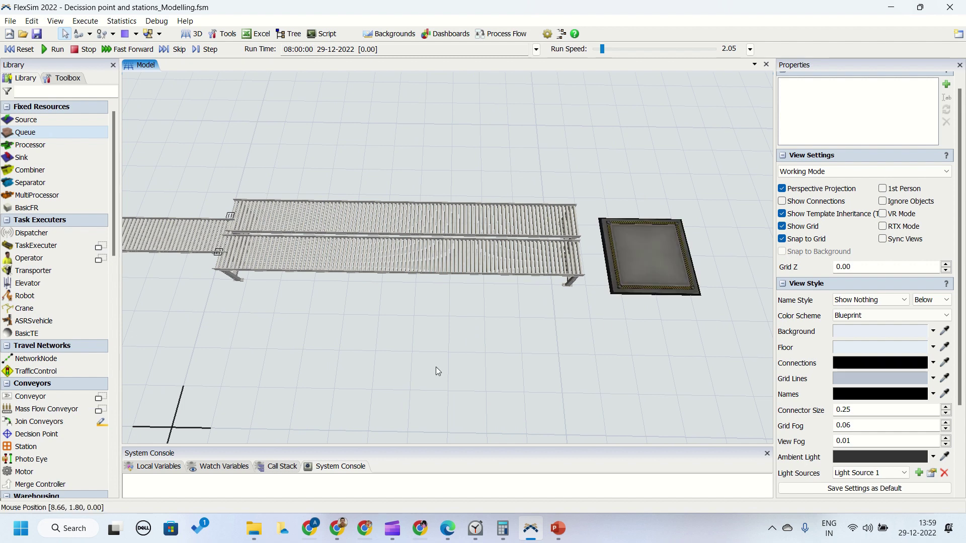
pyautogui.moveTo(436, 367); pyautogui.dragTo(537, 283)
pyautogui.scroll(-2, 536, 283)
pyautogui.moveTo(536, 283); pyautogui.dragTo(502, 324, button='right')
# Drop decision points onto the feed conveyor and the upper lane
pyautogui.click(25, 434)
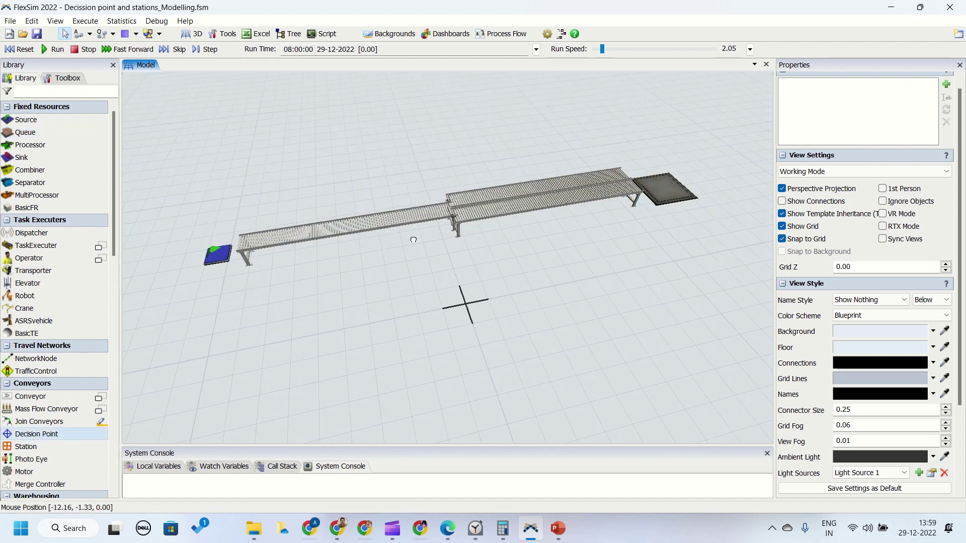
pyautogui.click(430, 212)
pyautogui.click(64, 436)
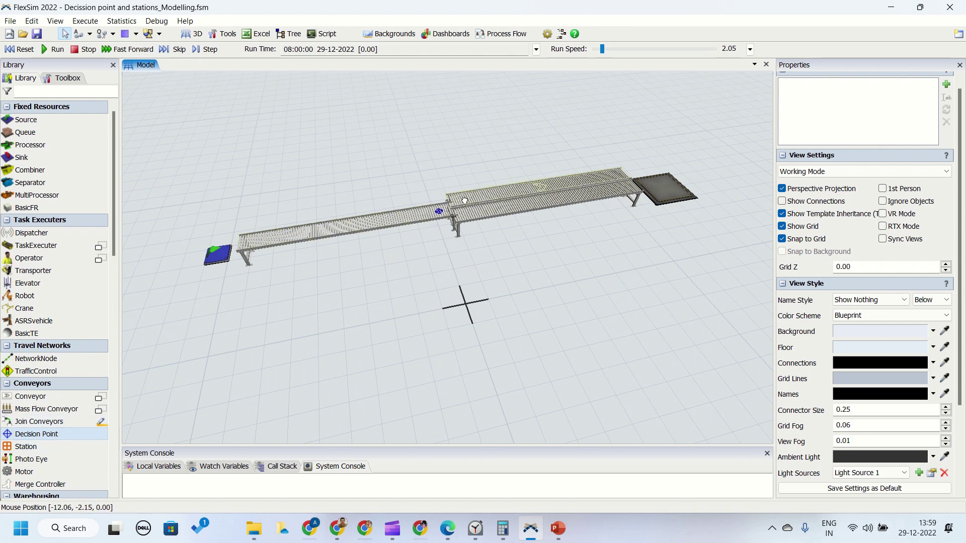
pyautogui.click(56, 434)
pyautogui.click(471, 198)
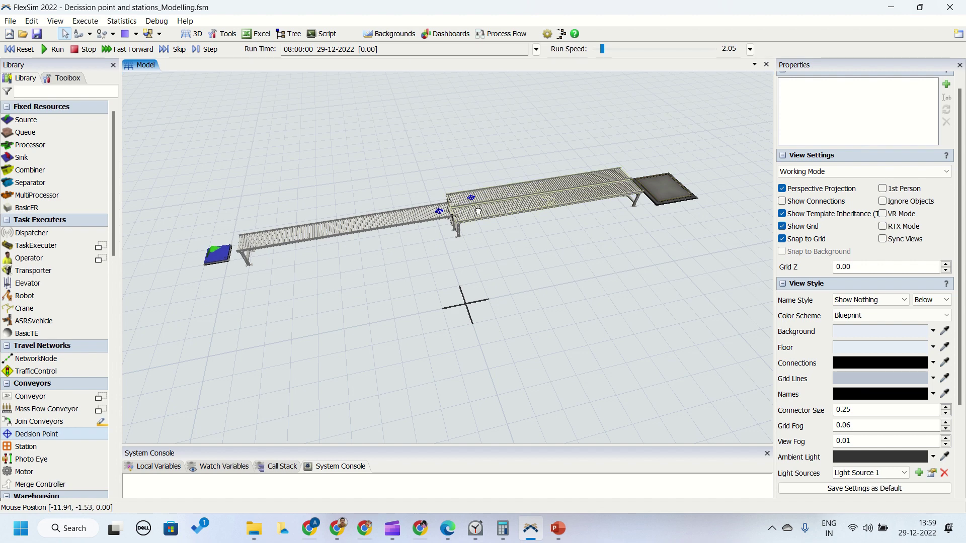
pyautogui.click(476, 212)
pyautogui.moveTo(557, 244); pyautogui.dragTo(503, 400)
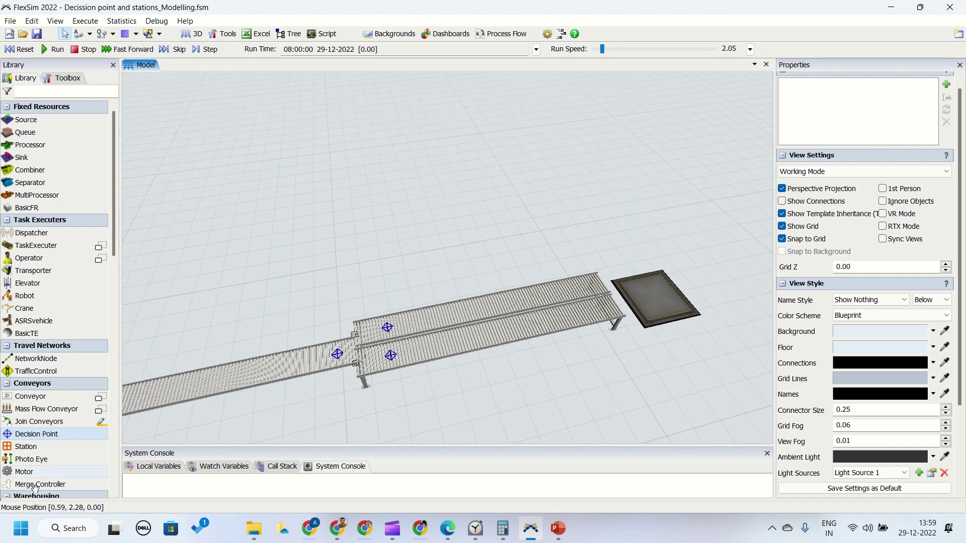
pyautogui.click(40, 446)
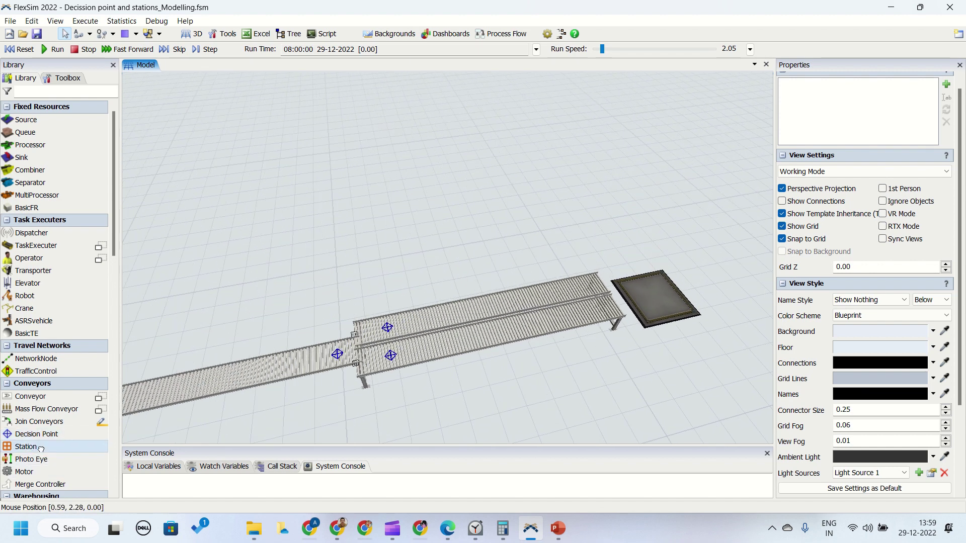
pyautogui.click(562, 286)
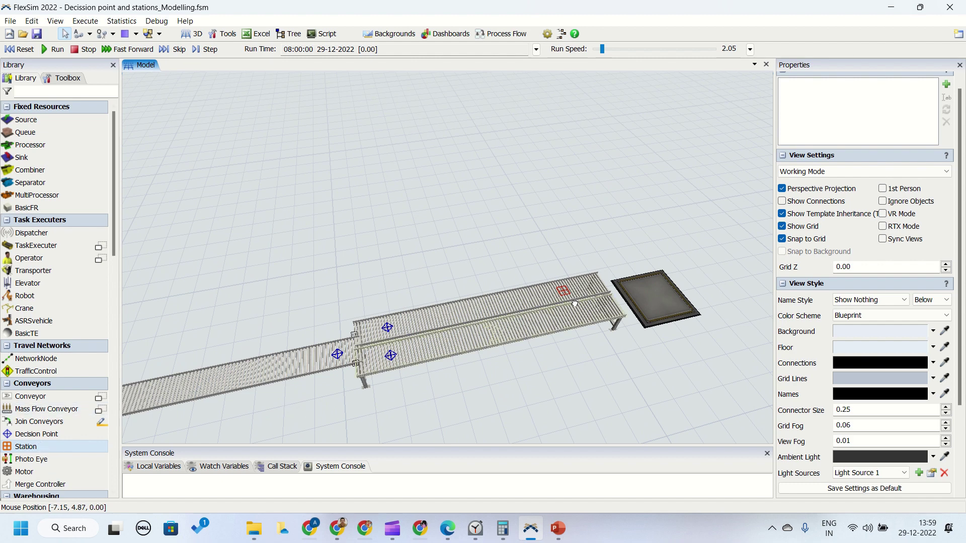
pyautogui.click(571, 313)
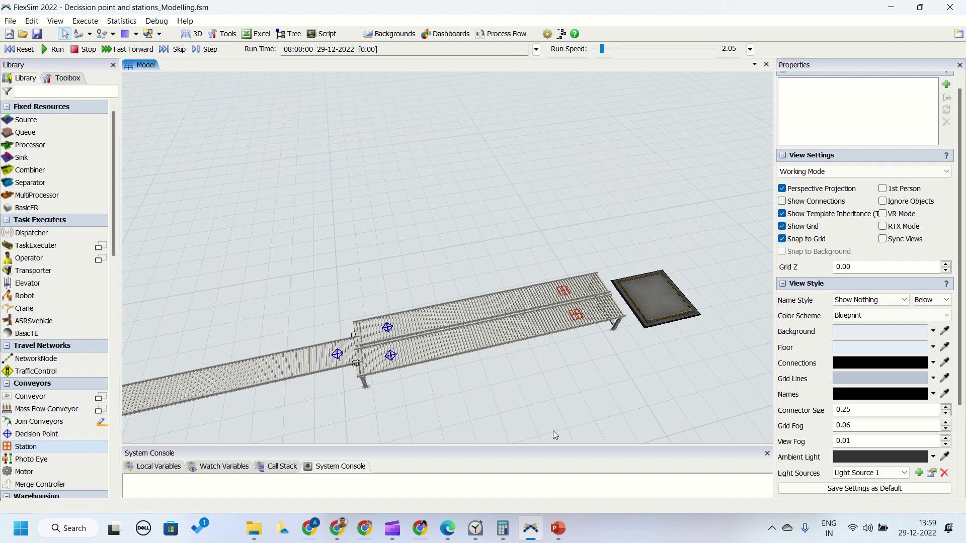
pyautogui.click(397, 325)
pyautogui.moveTo(398, 324); pyautogui.dragTo(437, 317)
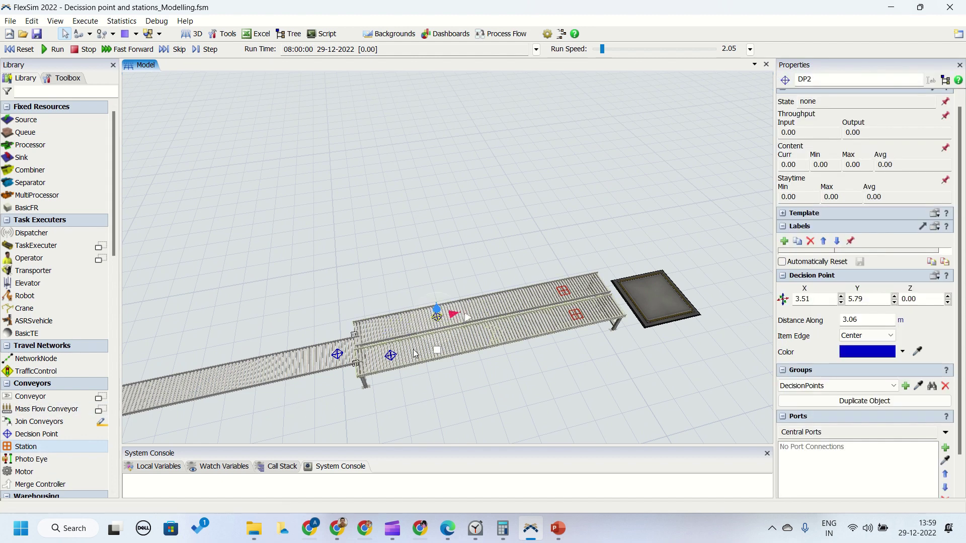
pyautogui.click(390, 355)
pyautogui.moveTo(391, 355); pyautogui.dragTo(443, 342)
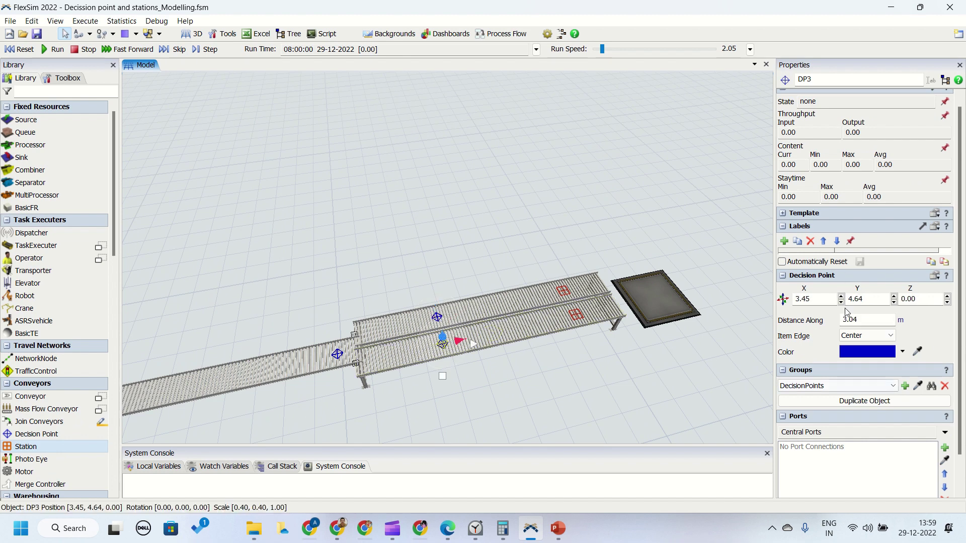
pyautogui.click(622, 394)
pyautogui.moveTo(563, 367); pyautogui.dragTo(564, 345)
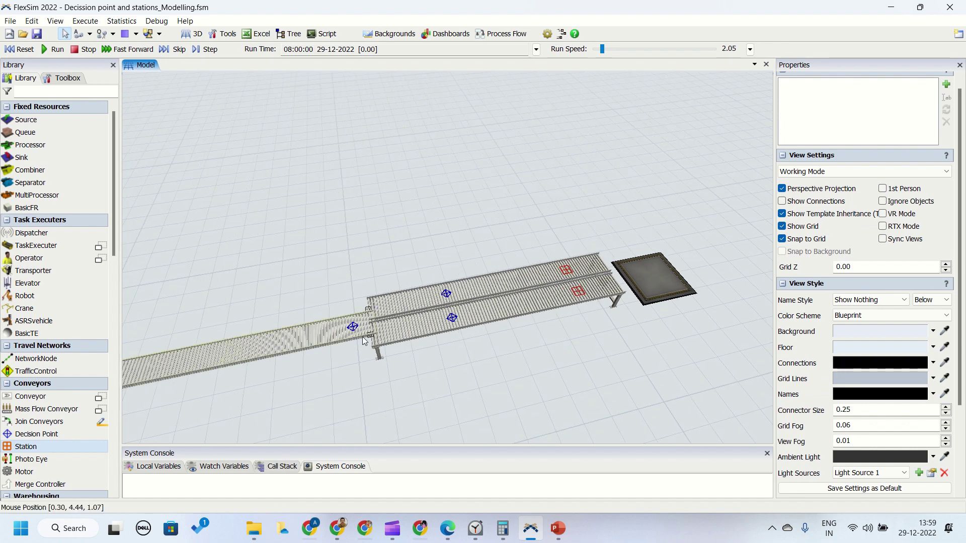
pyautogui.moveTo(422, 390); pyautogui.dragTo(518, 370)
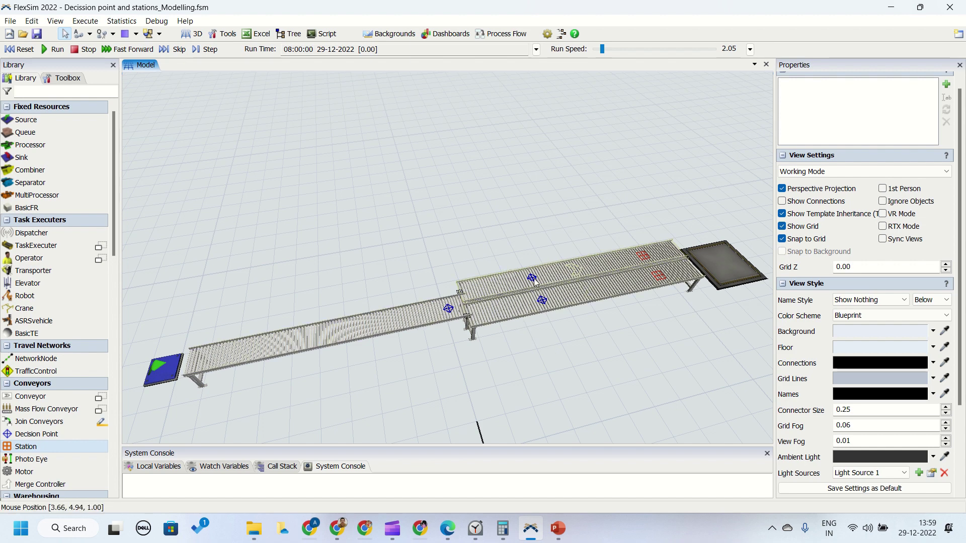
pyautogui.click(448, 309)
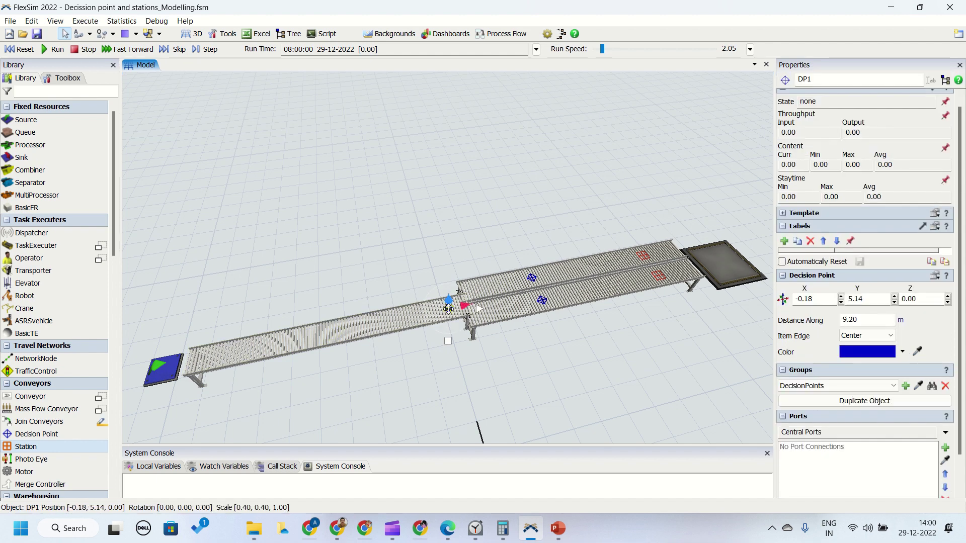
pyautogui.click(520, 359)
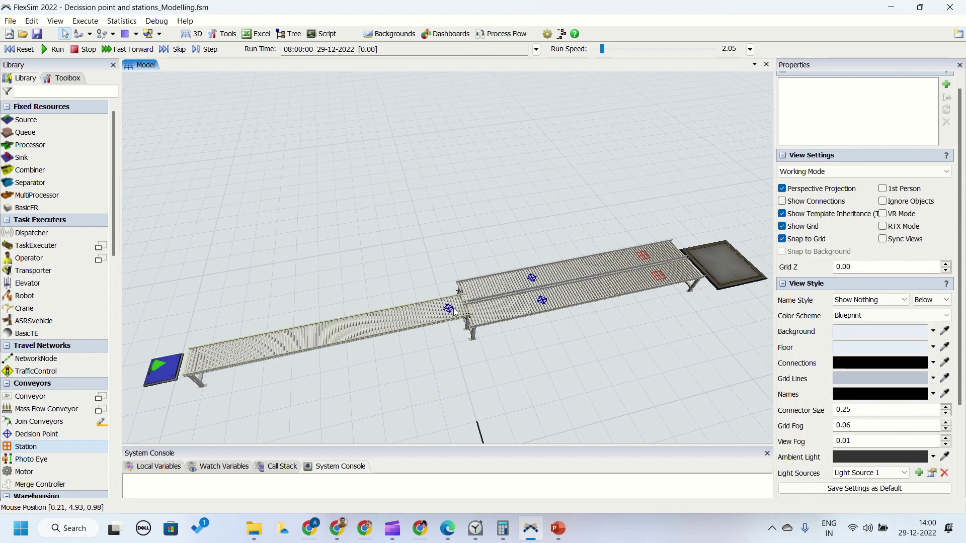
pyautogui.moveTo(526, 355); pyautogui.dragTo(502, 354)
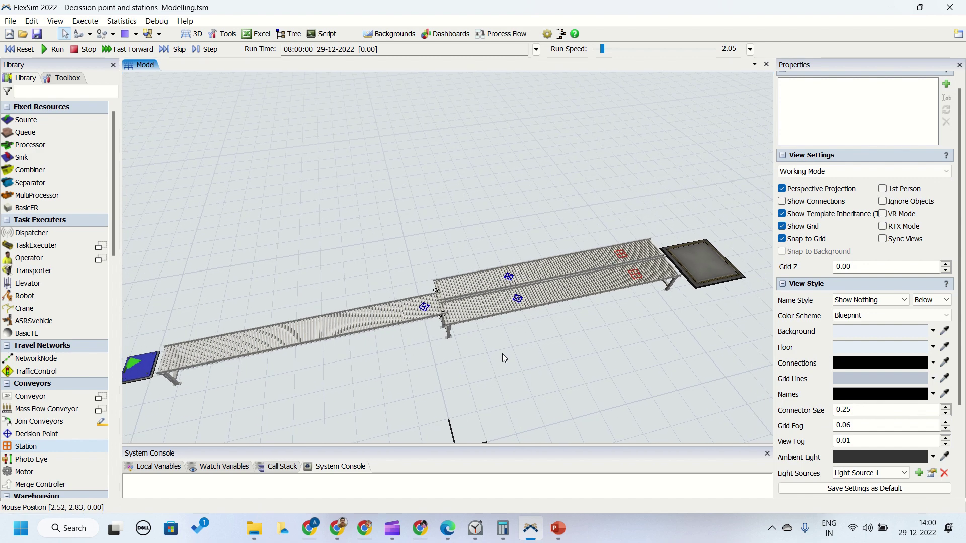
pyautogui.scroll(4, 425, 306)
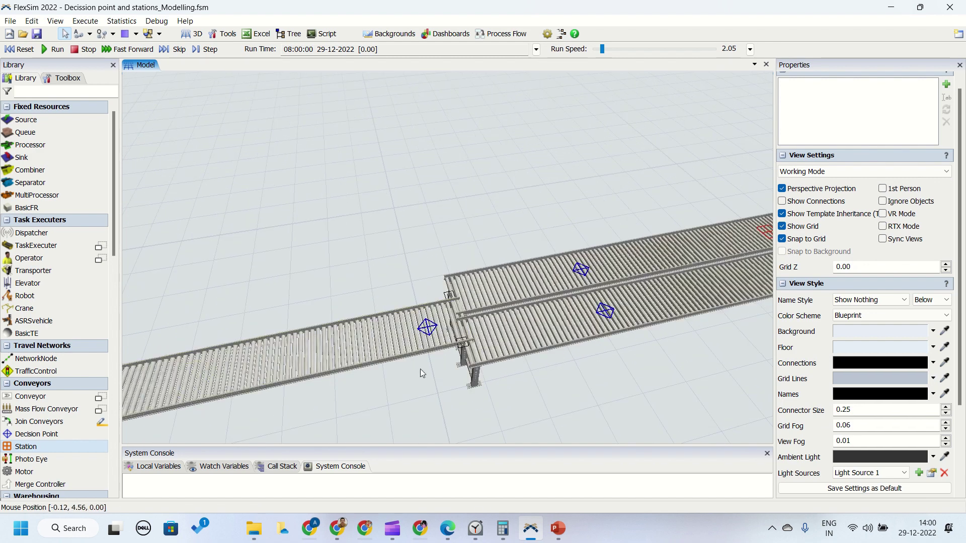
pyautogui.scroll(-3, 393, 285)
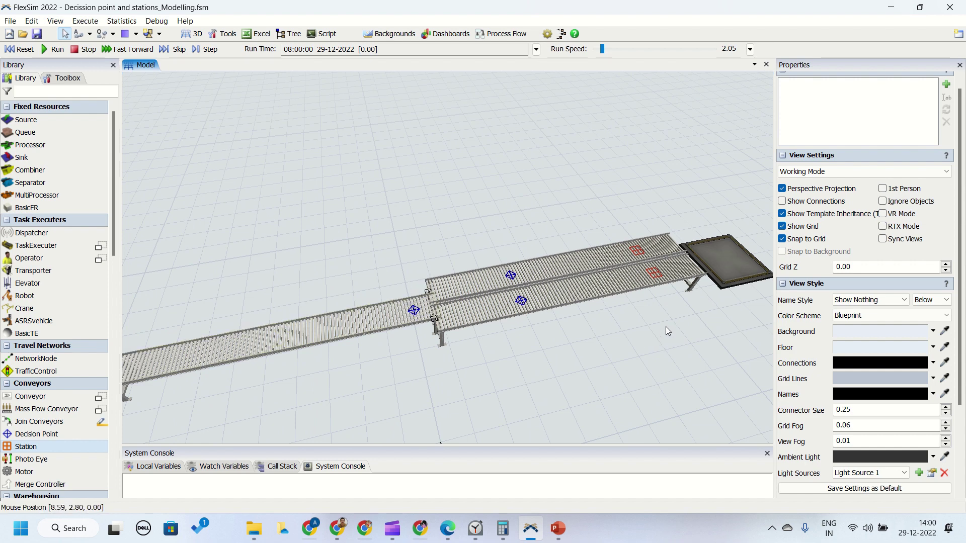
pyautogui.moveTo(666, 331); pyautogui.dragTo(548, 380)
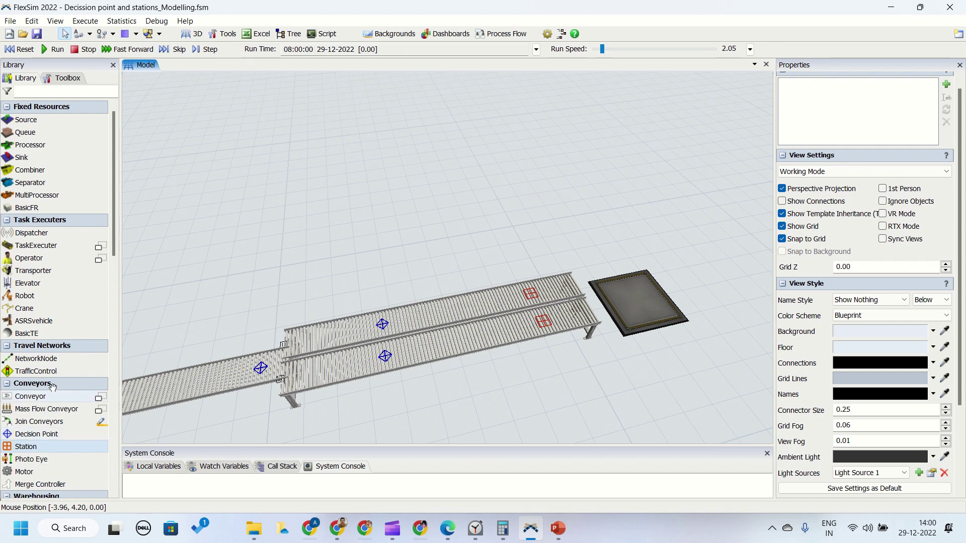
# Inspect Station1's properties and the lower conveyor's settings
pyautogui.click(535, 296)
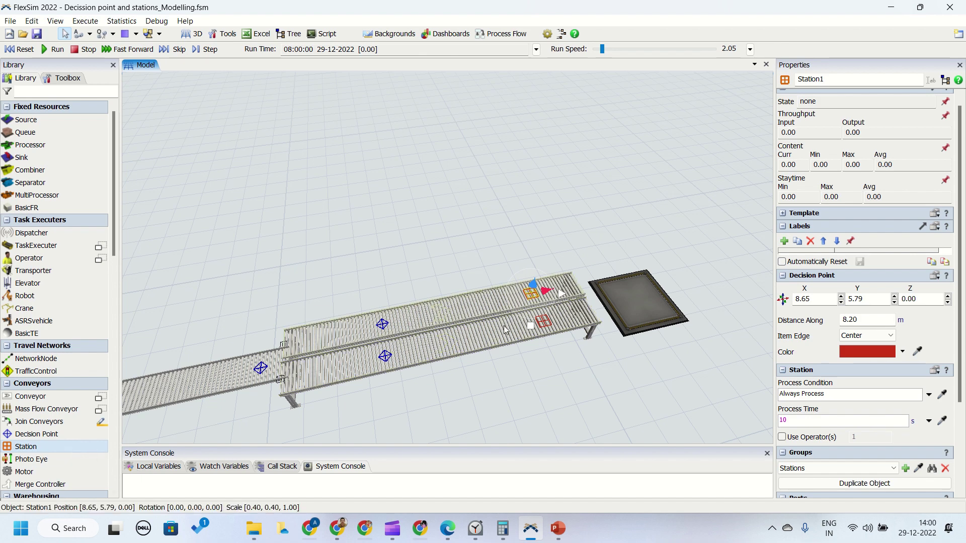
pyautogui.click(453, 241)
pyautogui.click(532, 294)
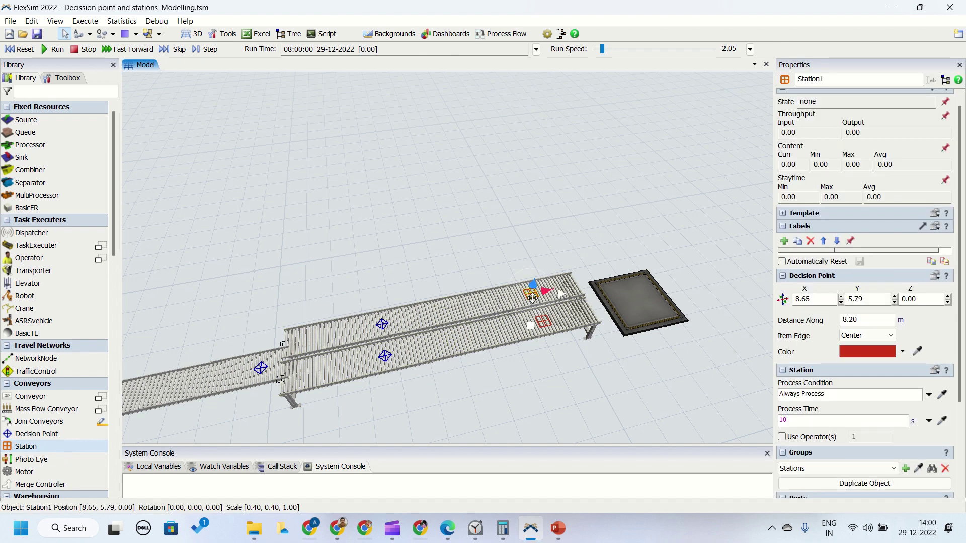
pyautogui.click(594, 362)
pyautogui.click(534, 327)
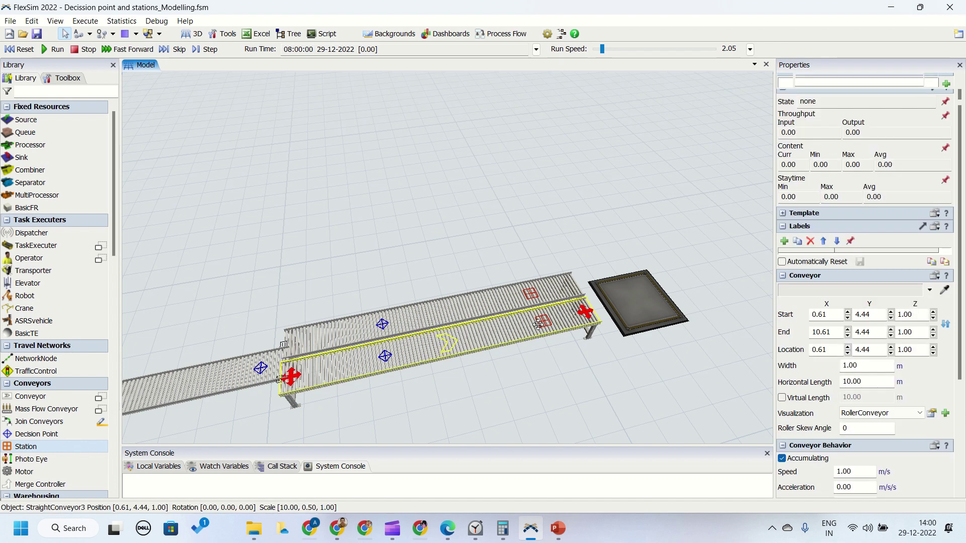
pyautogui.click(583, 380)
pyautogui.click(532, 294)
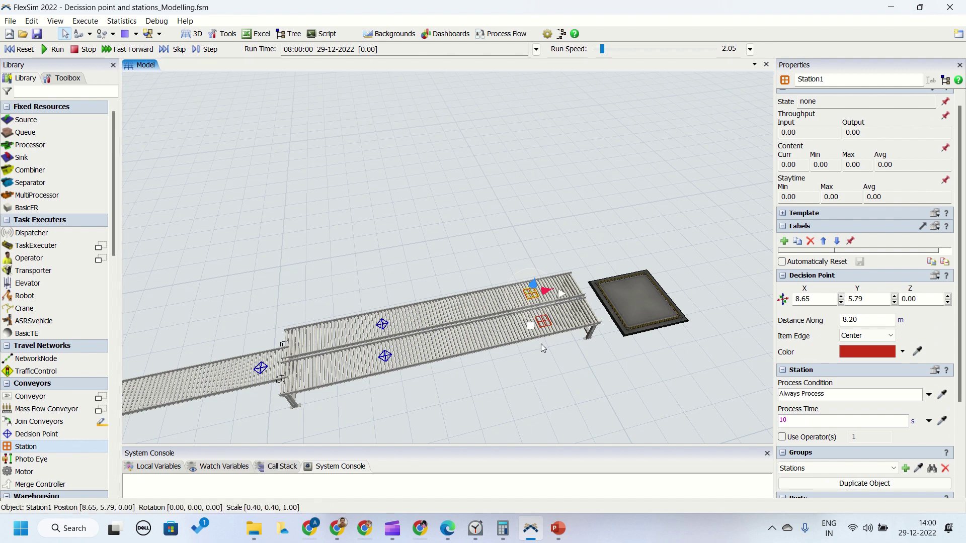
# Select decision point DP1 to show its 9.20 m Distance Along
pyautogui.moveTo(562, 394); pyautogui.dragTo(586, 346)
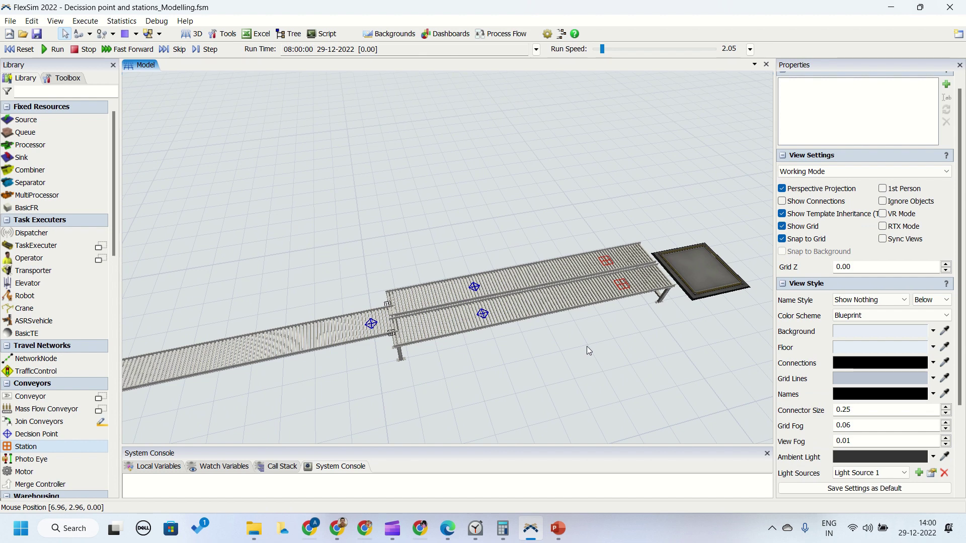
pyautogui.moveTo(394, 401); pyautogui.dragTo(399, 359)
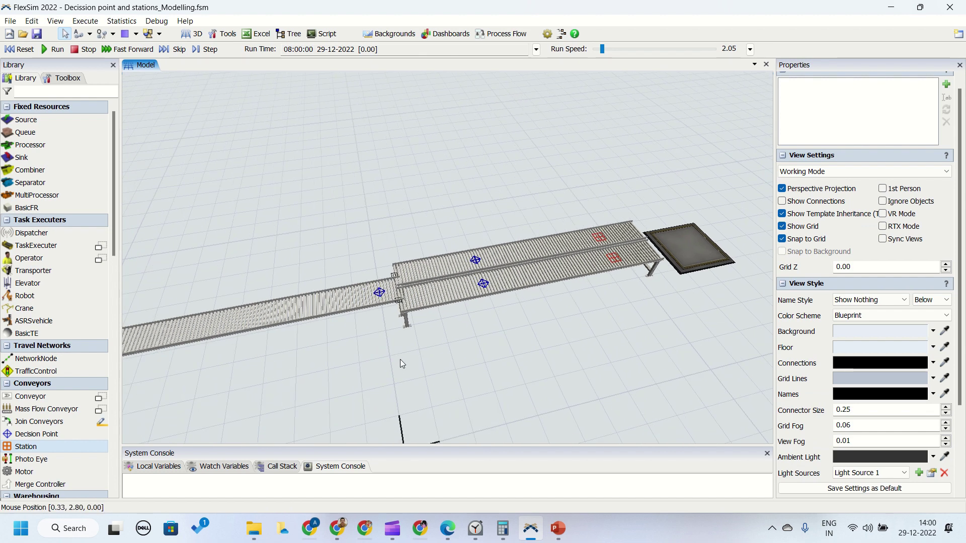
pyautogui.click(378, 292)
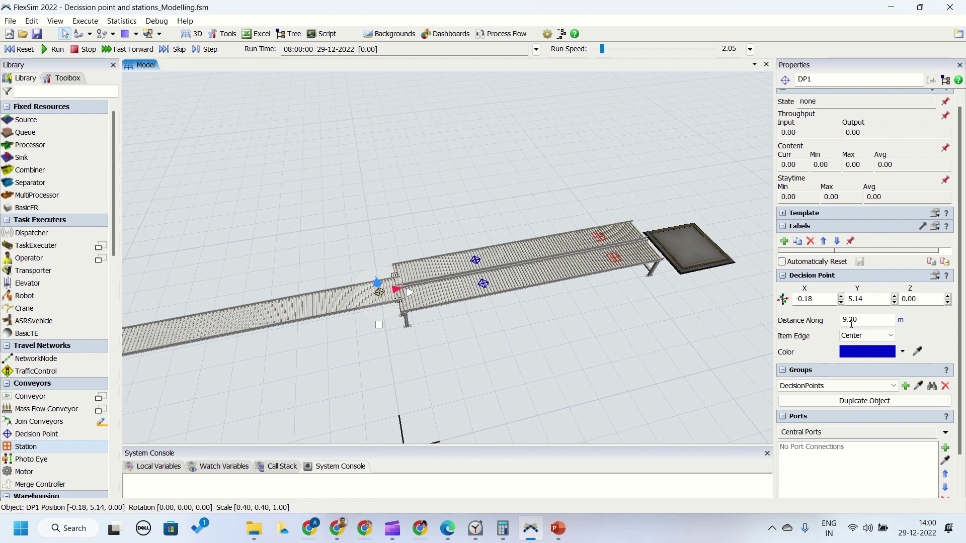
# Change DP1's Distance Along to 9
pyautogui.moveTo(338, 362); pyautogui.dragTo(453, 339)
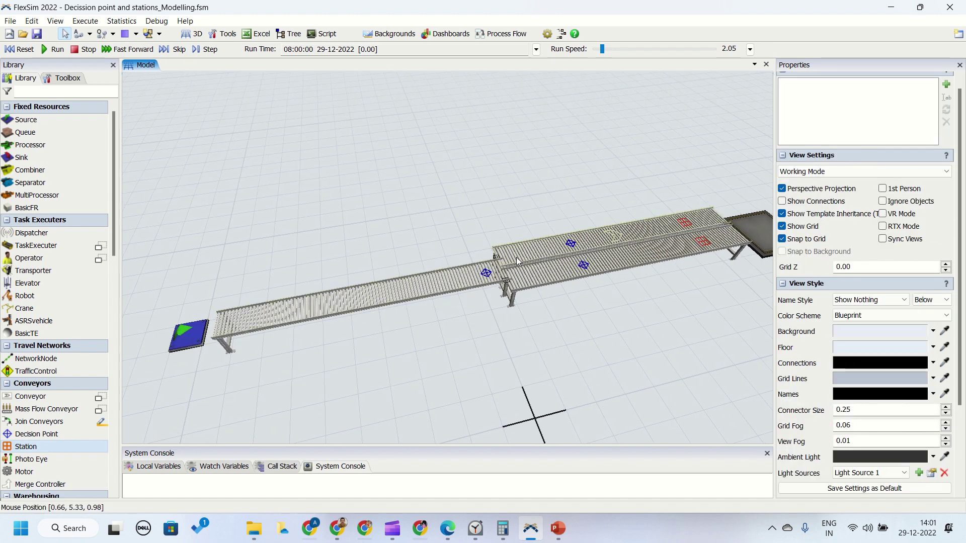
pyautogui.click(485, 273)
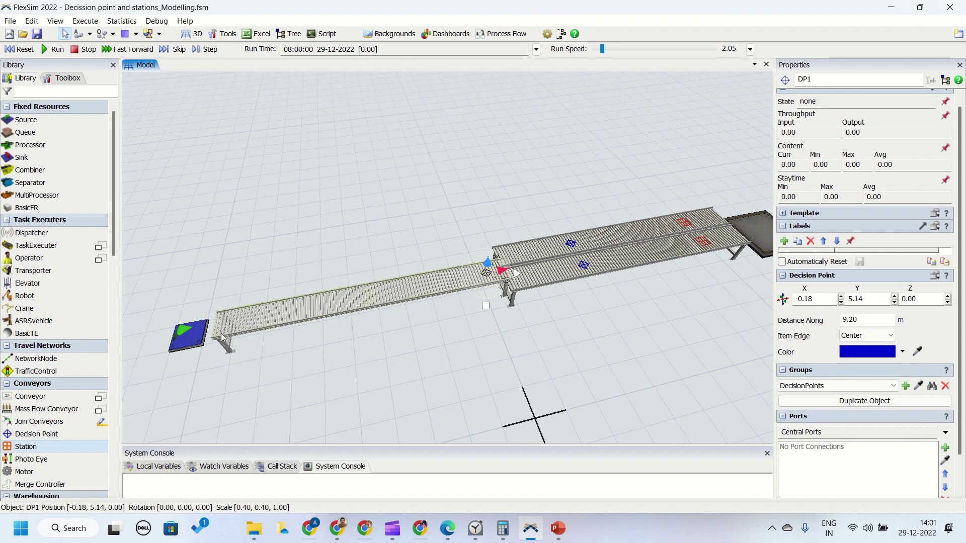
pyautogui.click(354, 299)
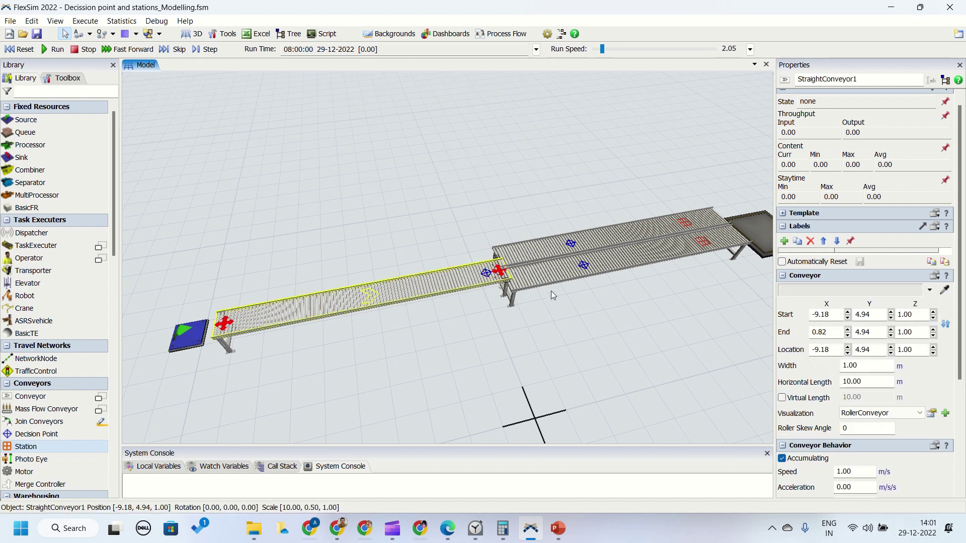
pyautogui.click(485, 273)
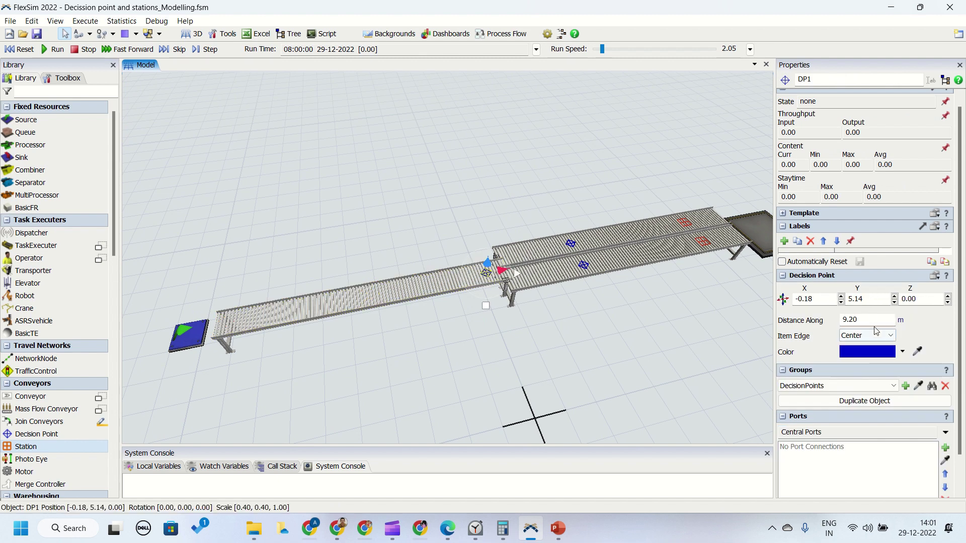
pyautogui.moveTo(860, 320); pyautogui.dragTo(827, 313)
pyautogui.write('9')
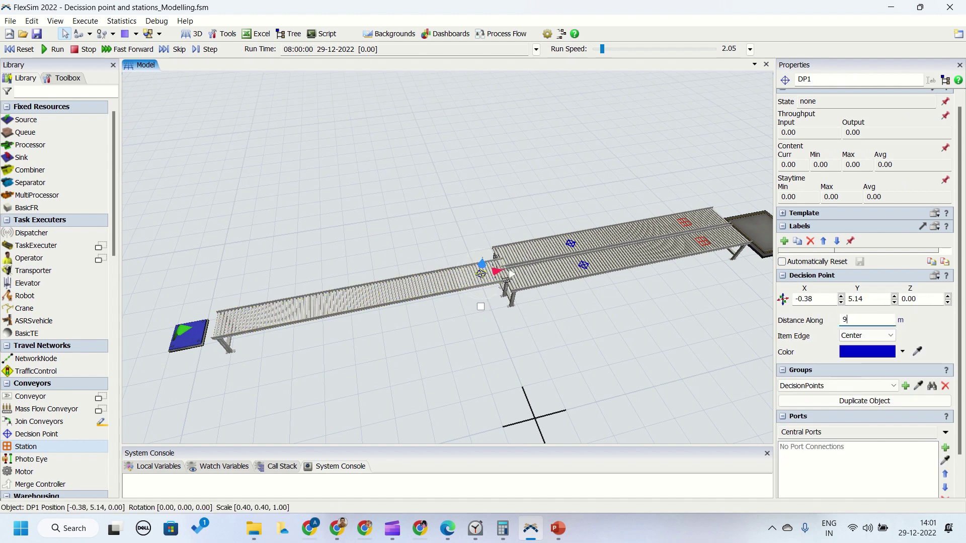
# Keep DP1's Item Edge set to Center
pyautogui.click(877, 336)
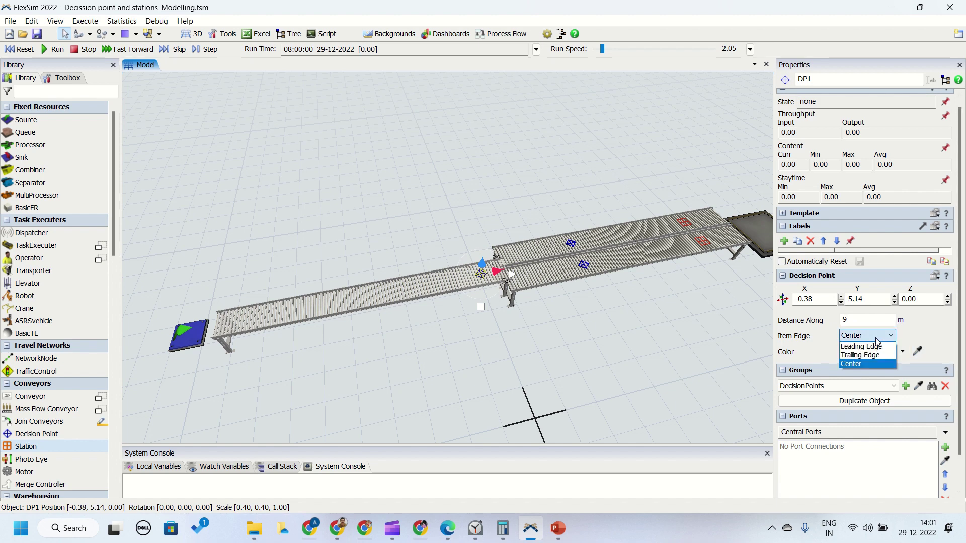
pyautogui.click(868, 371)
pyautogui.scroll(5, 511, 368)
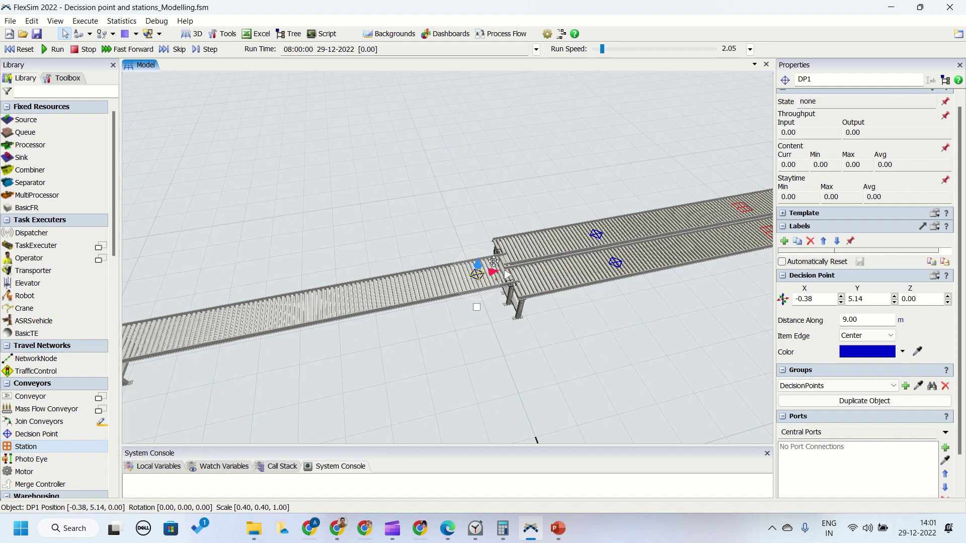
pyautogui.click(496, 358)
pyautogui.scroll(-2, 496, 358)
pyautogui.click(476, 289)
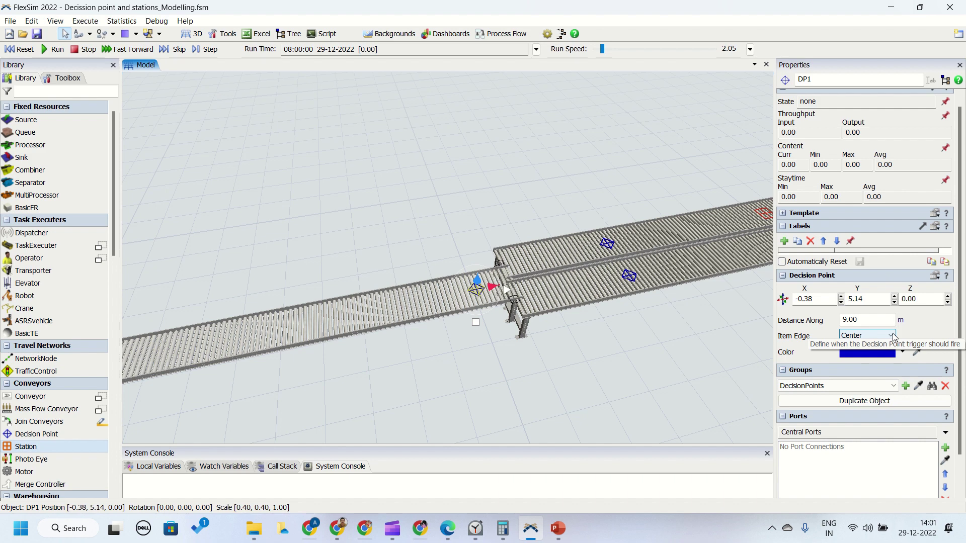
pyautogui.click(866, 339)
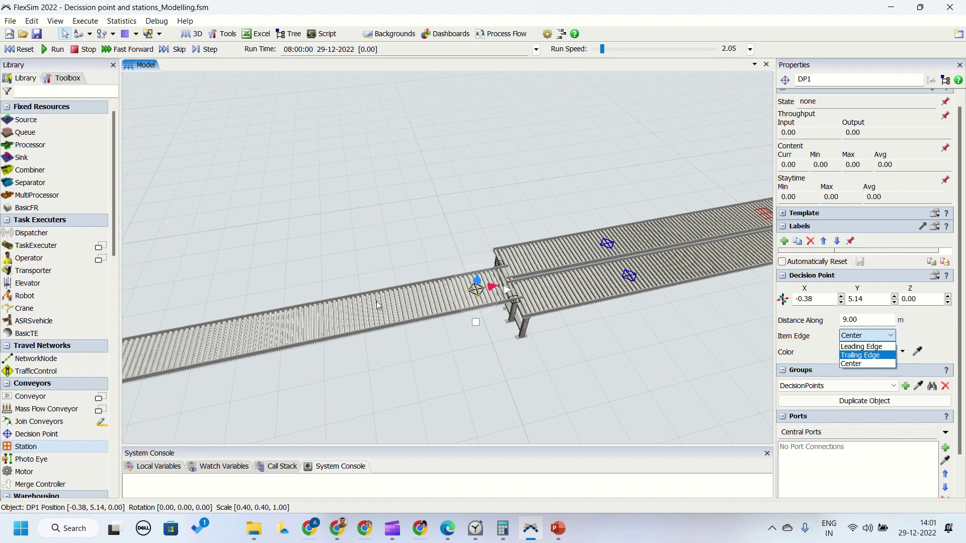
pyautogui.press('Down')
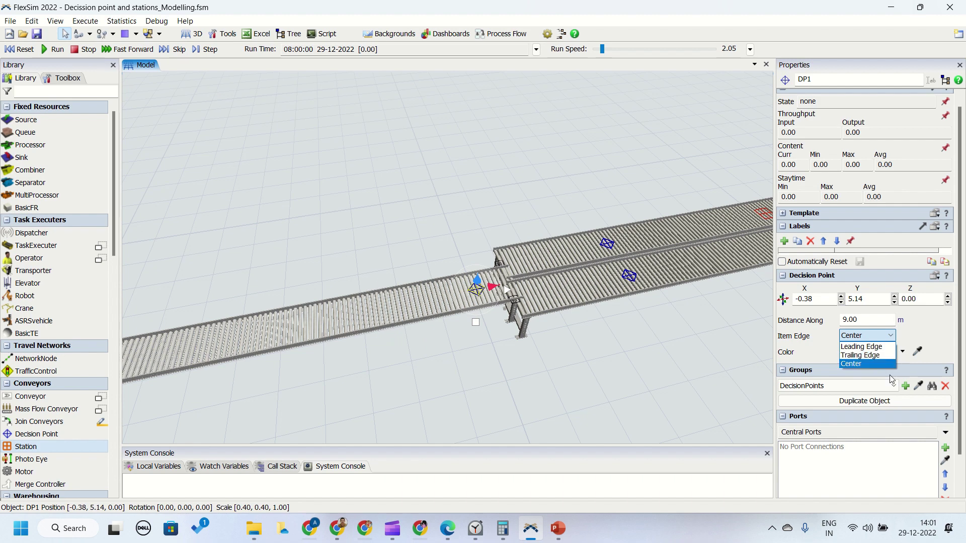
pyautogui.click(938, 327)
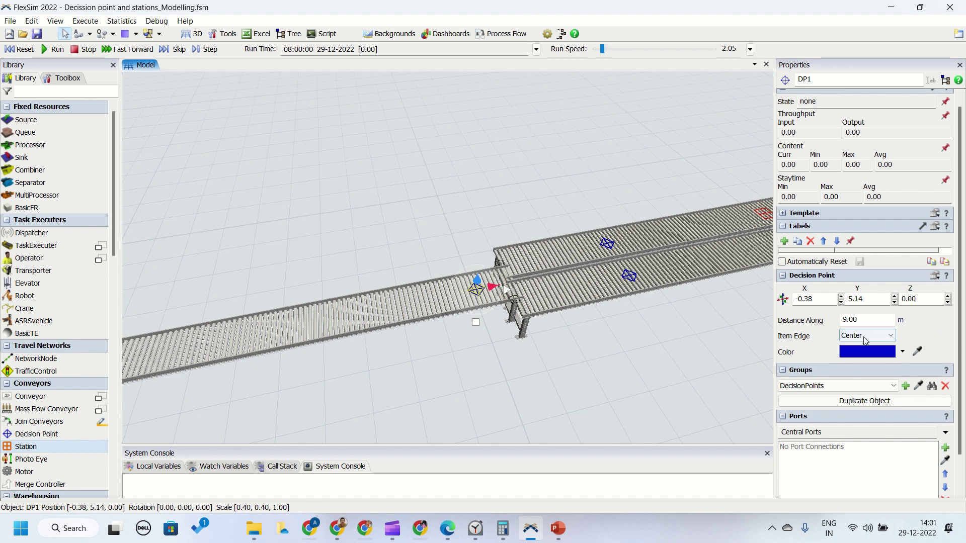
pyautogui.click(869, 336)
pyautogui.click(927, 334)
# Review DP1's Color and Groups options, leaving both unchanged
pyautogui.click(902, 352)
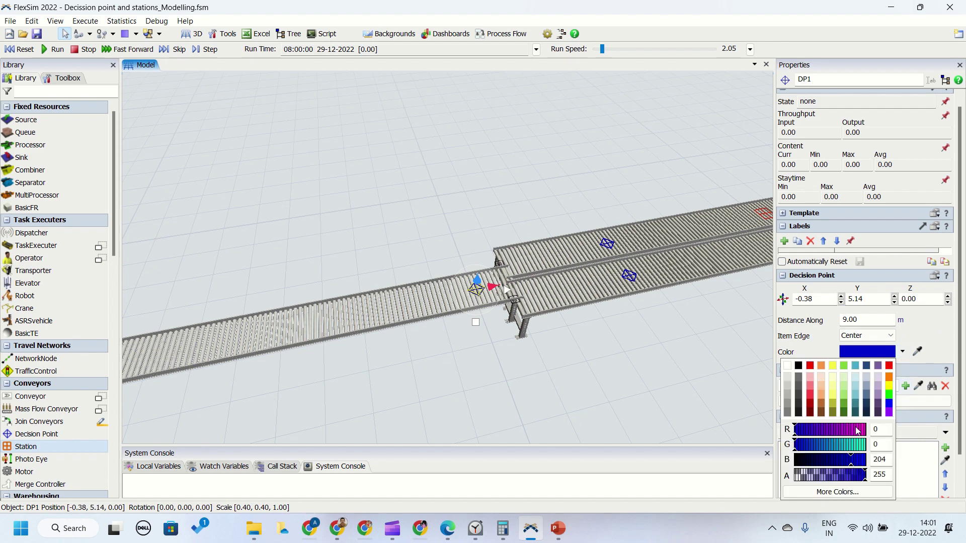
pyautogui.click(932, 334)
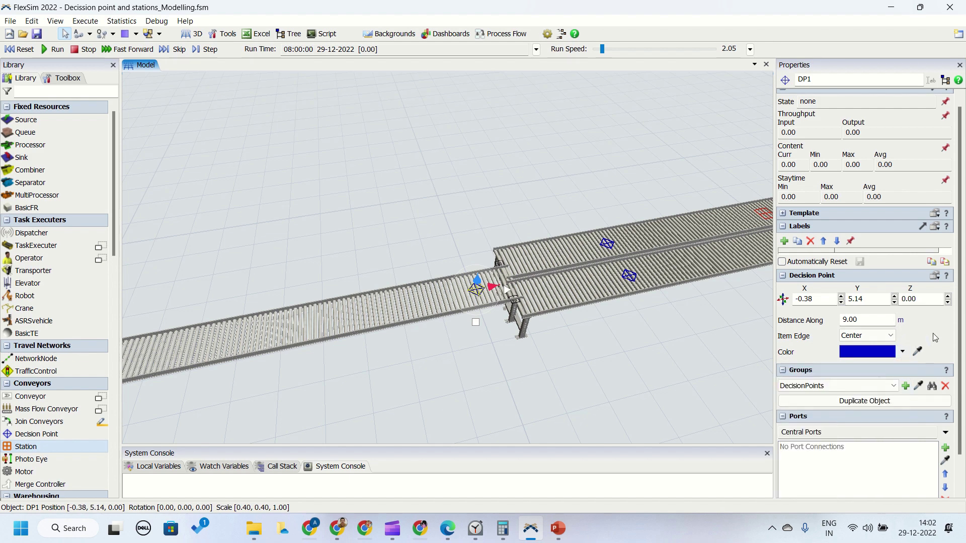
pyautogui.click(835, 389)
pyautogui.click(831, 388)
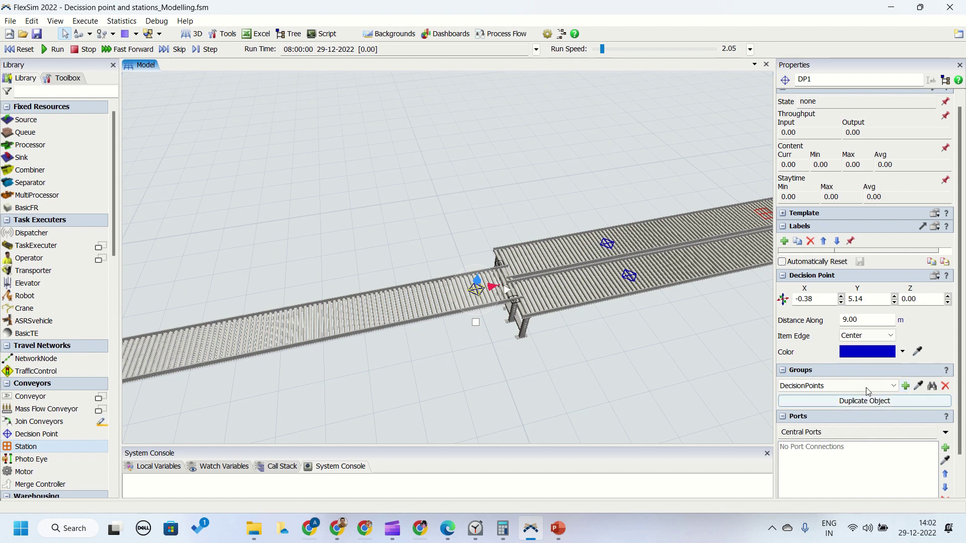
# Inspect the long input conveyor's settings
pyautogui.scroll(-3, 64, 285)
pyautogui.scroll(-4, 64, 286)
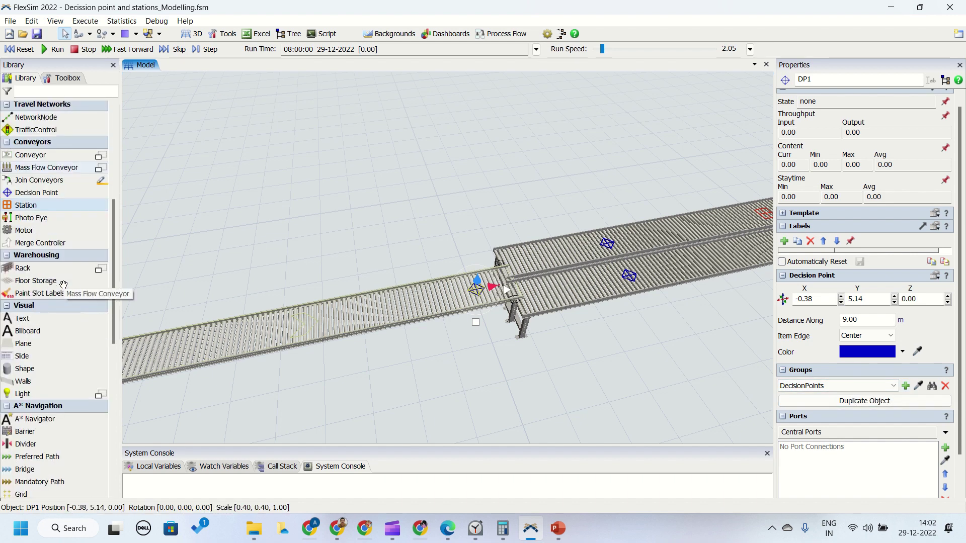
pyautogui.scroll(-8, 64, 285)
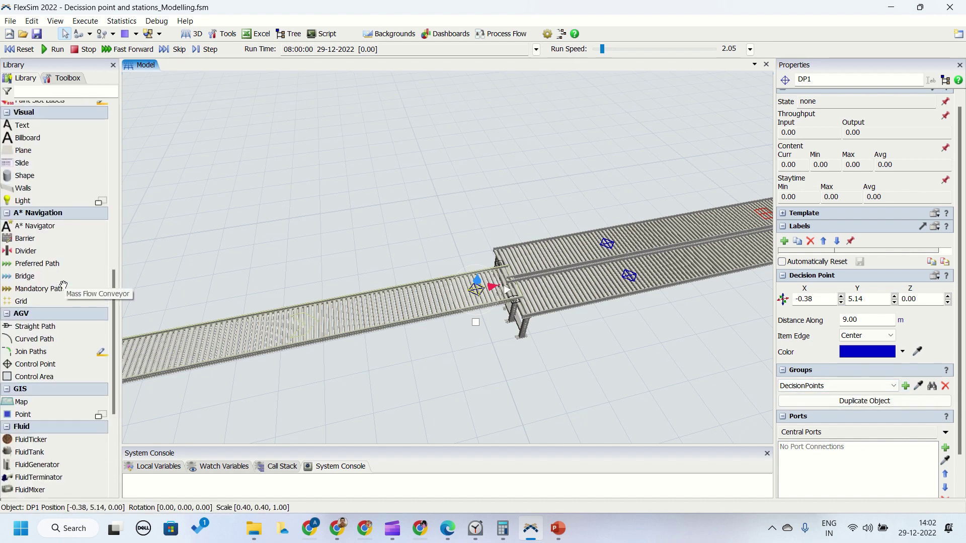
pyautogui.scroll(15, 63, 285)
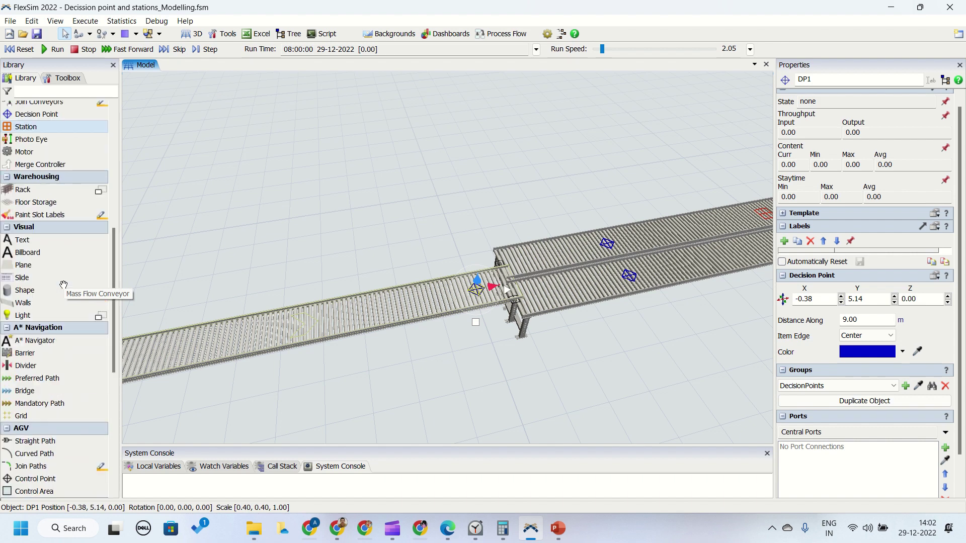
pyautogui.click(325, 376)
pyautogui.scroll(-5, 357, 364)
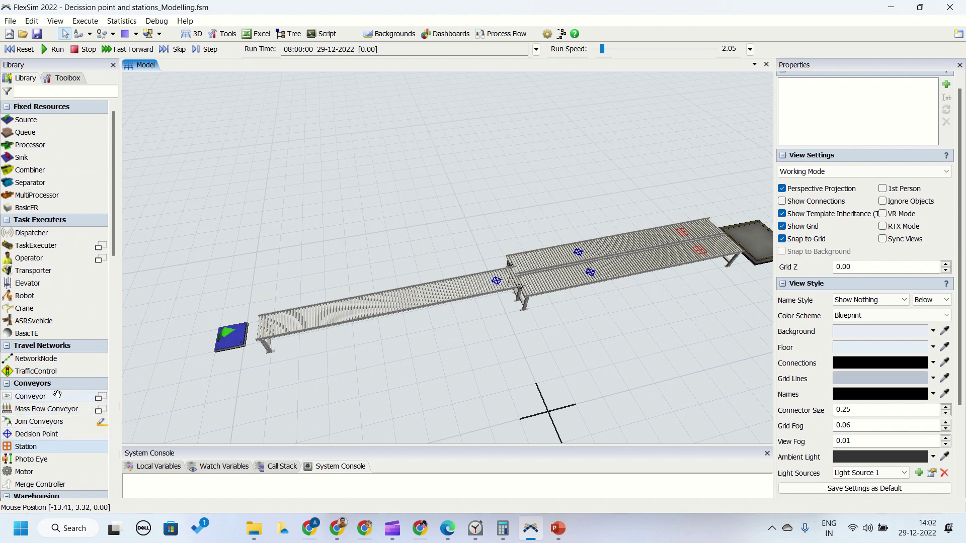
pyautogui.moveTo(427, 330); pyautogui.dragTo(429, 366, button='right')
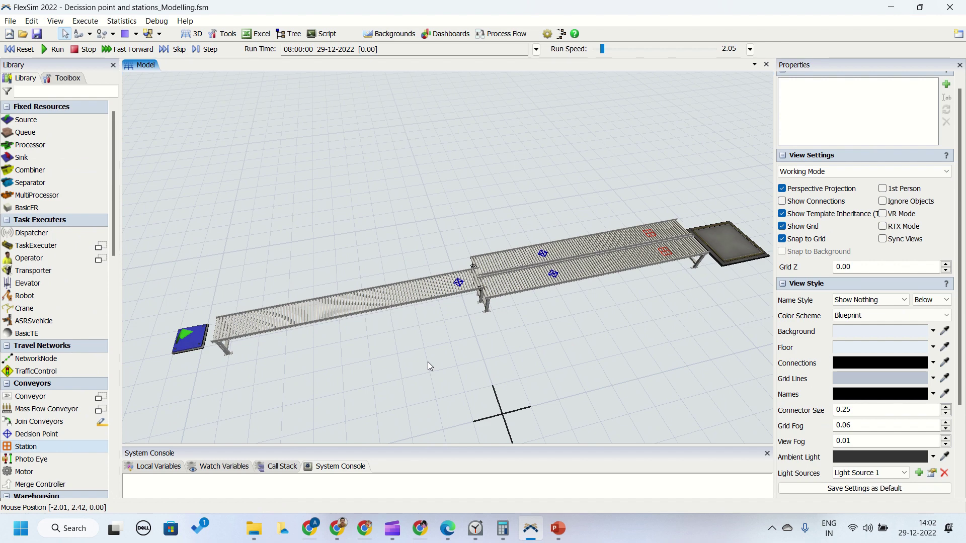
pyautogui.click(390, 303)
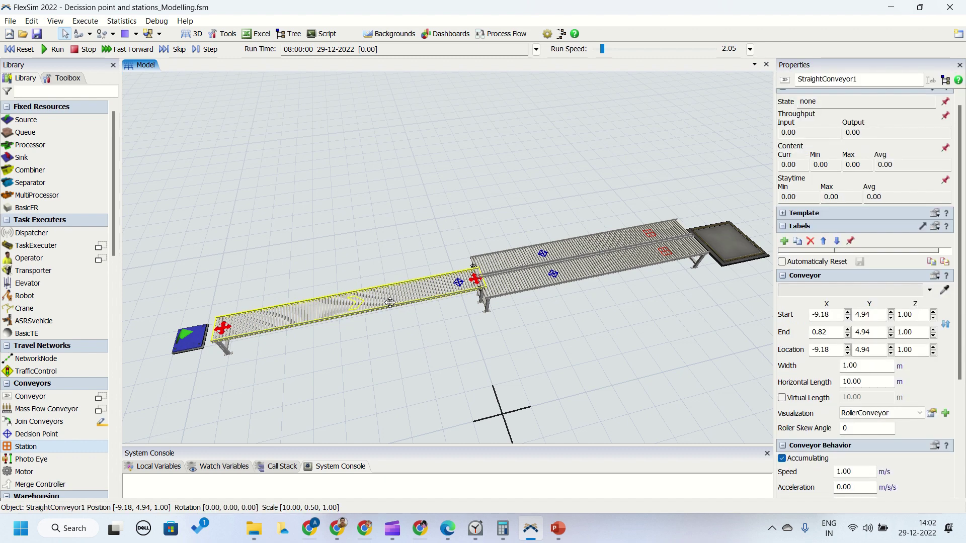
pyautogui.click(411, 344)
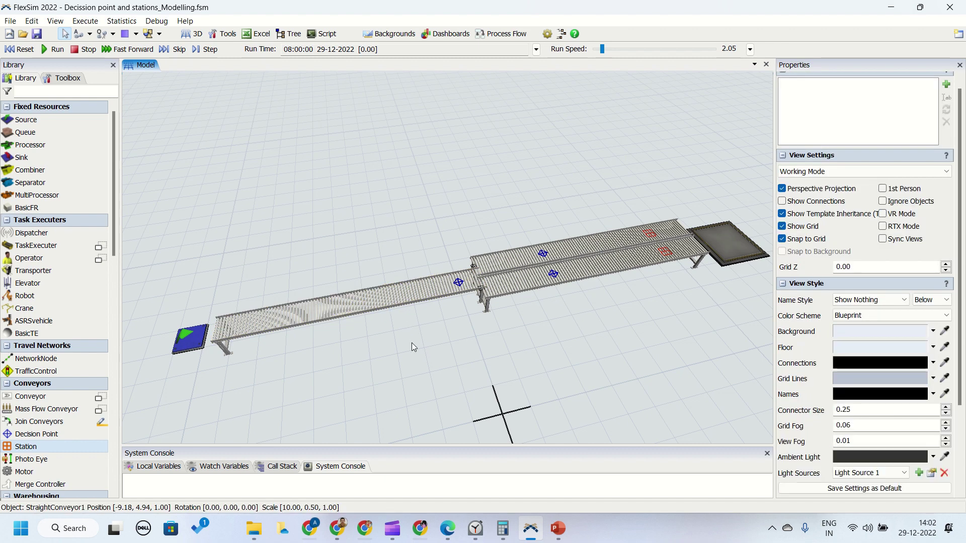
# Check DP3 on the lower lane, then bring up Station1's settings (8.20 m, 10 s)
pyautogui.moveTo(585, 335); pyautogui.dragTo(512, 363)
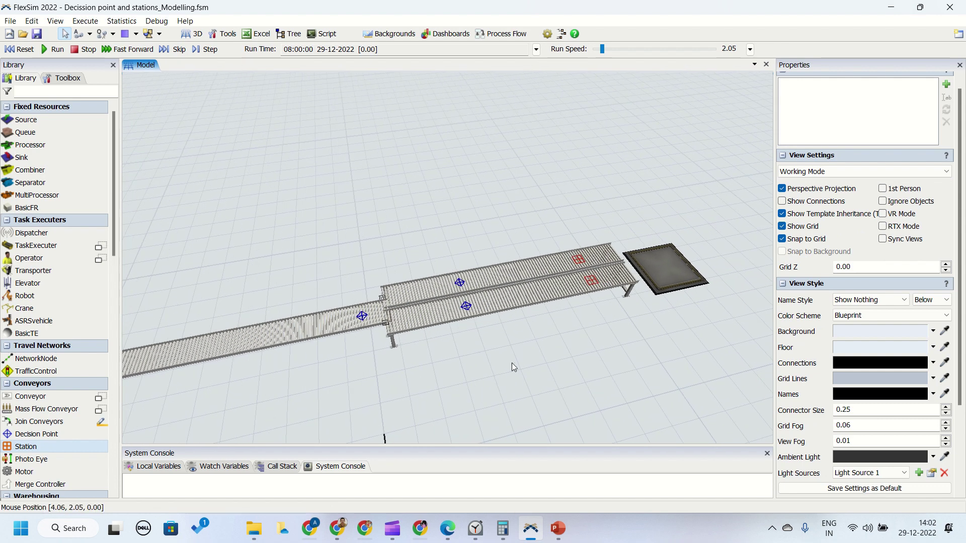
pyautogui.click(579, 259)
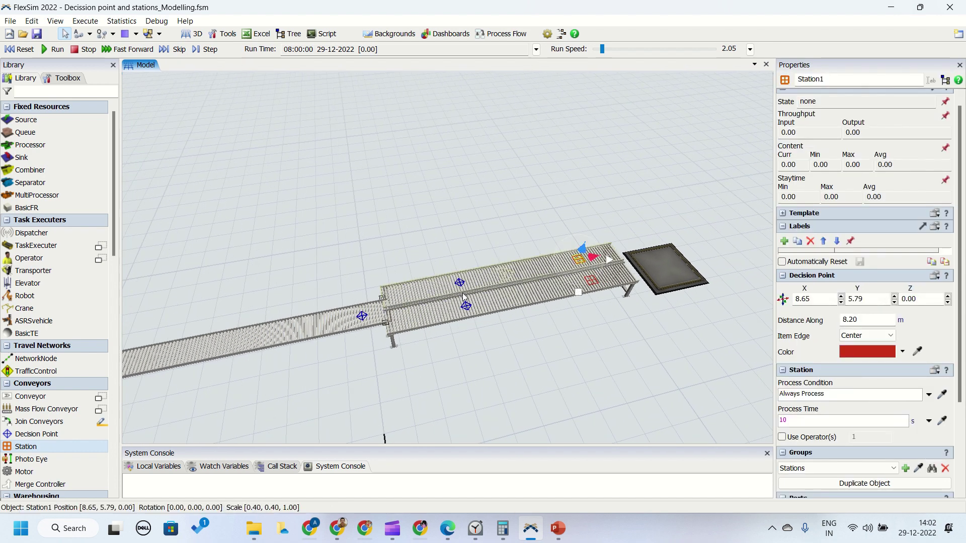
pyautogui.click(466, 305)
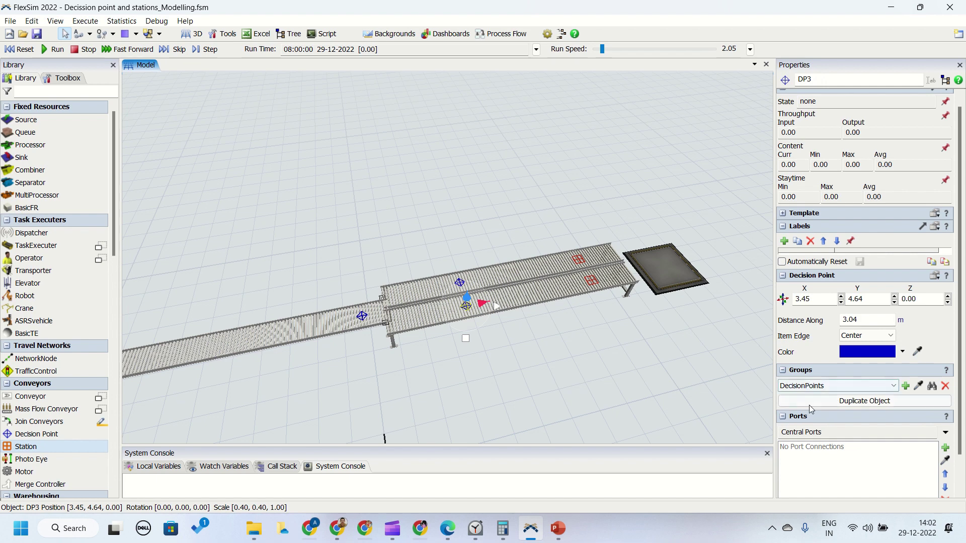
pyautogui.scroll(-1, 866, 438)
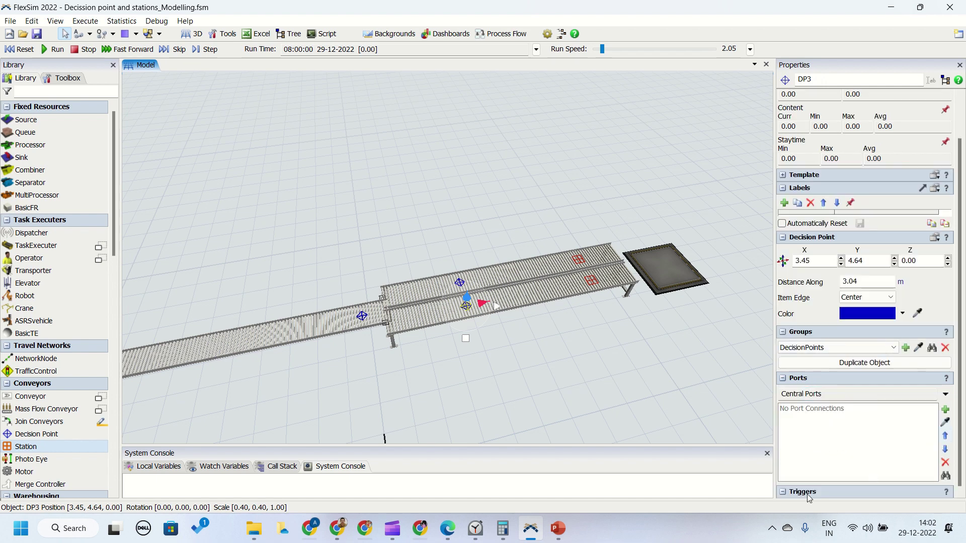
pyautogui.click(538, 380)
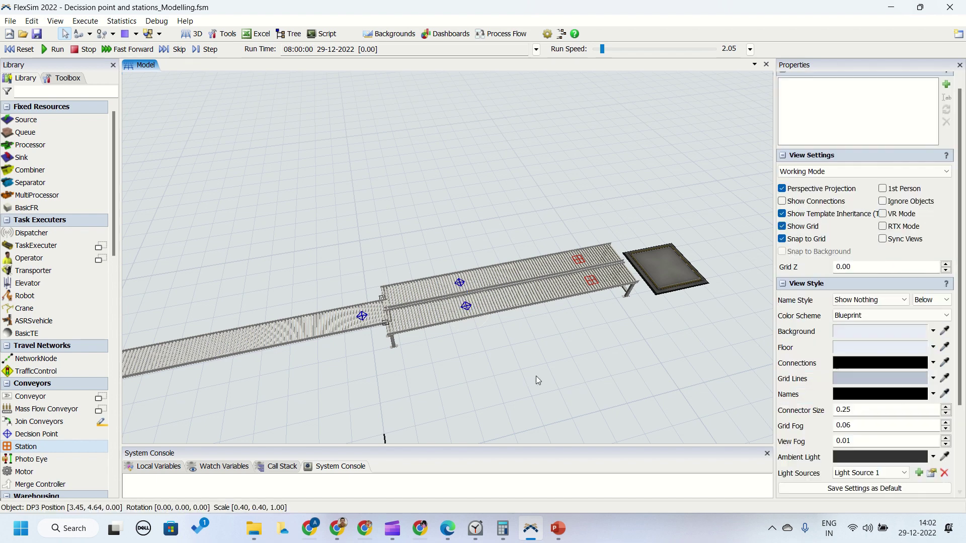
pyautogui.click(579, 259)
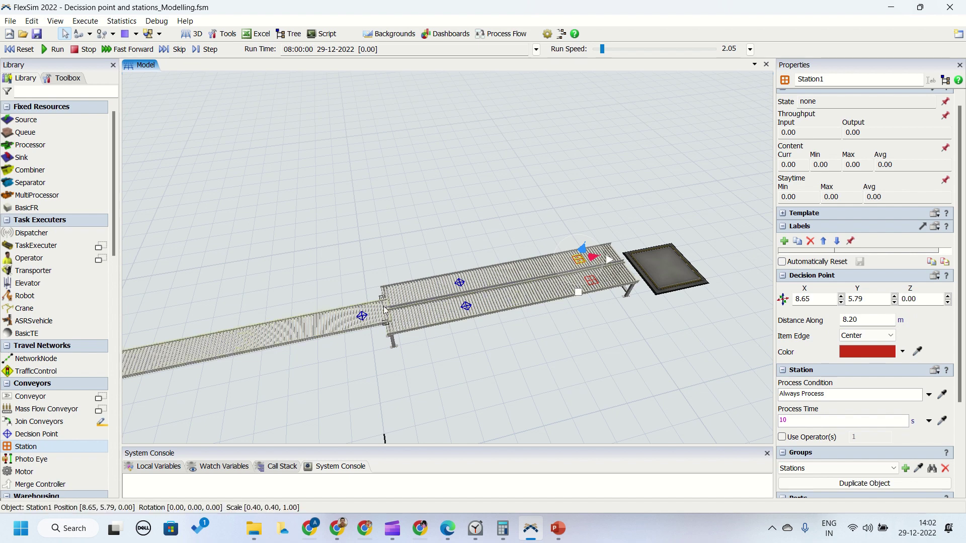
# Keep Station1 at Center item edge, Always Process condition and 10 s process time
pyautogui.click(876, 336)
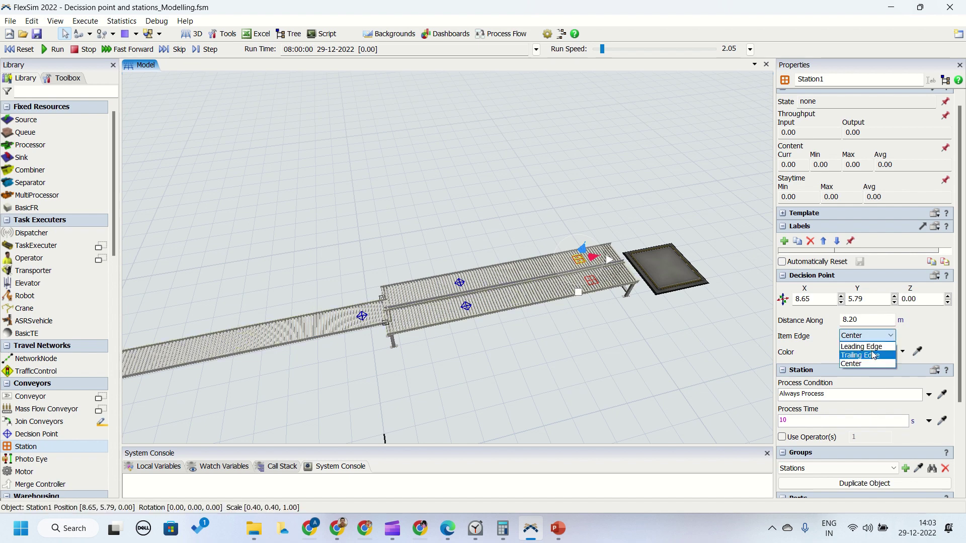
pyautogui.click(843, 363)
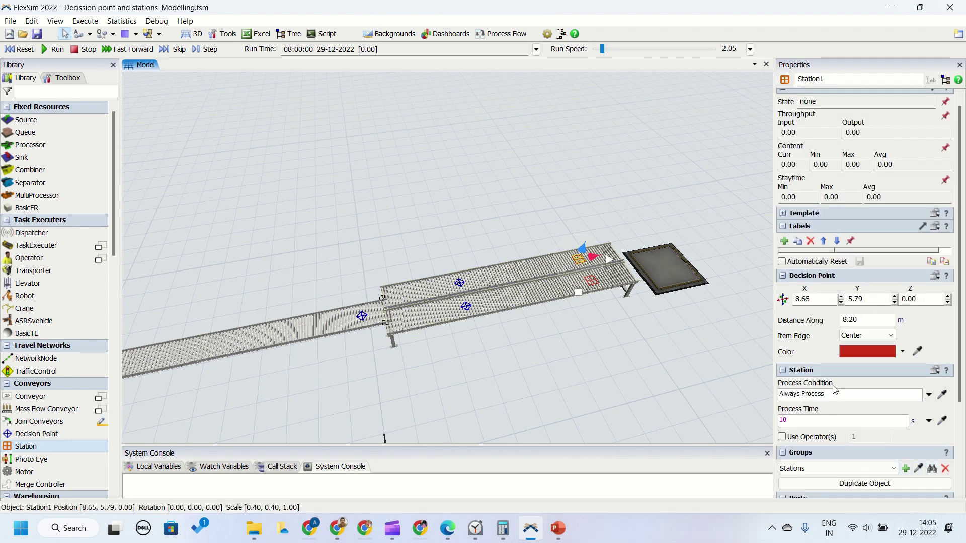
pyautogui.click(928, 395)
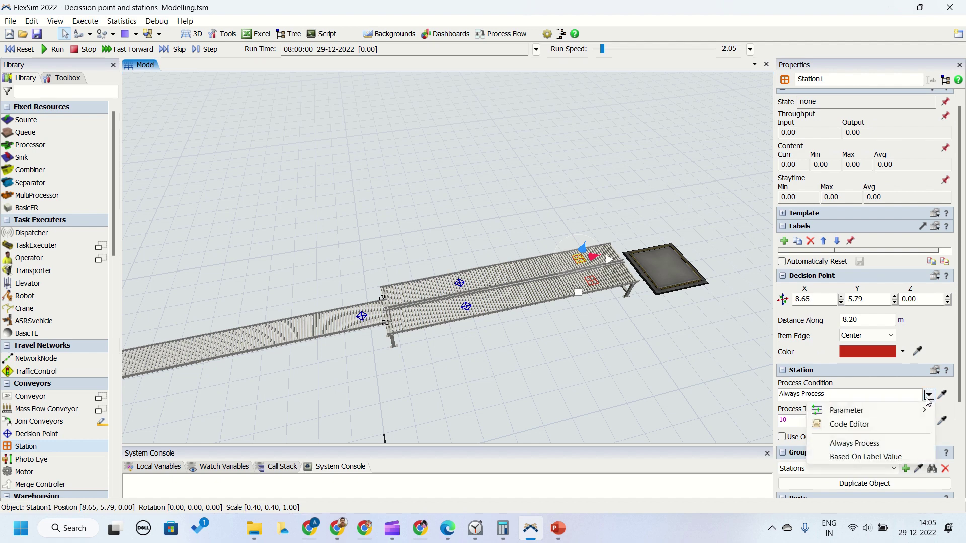
pyautogui.click(877, 388)
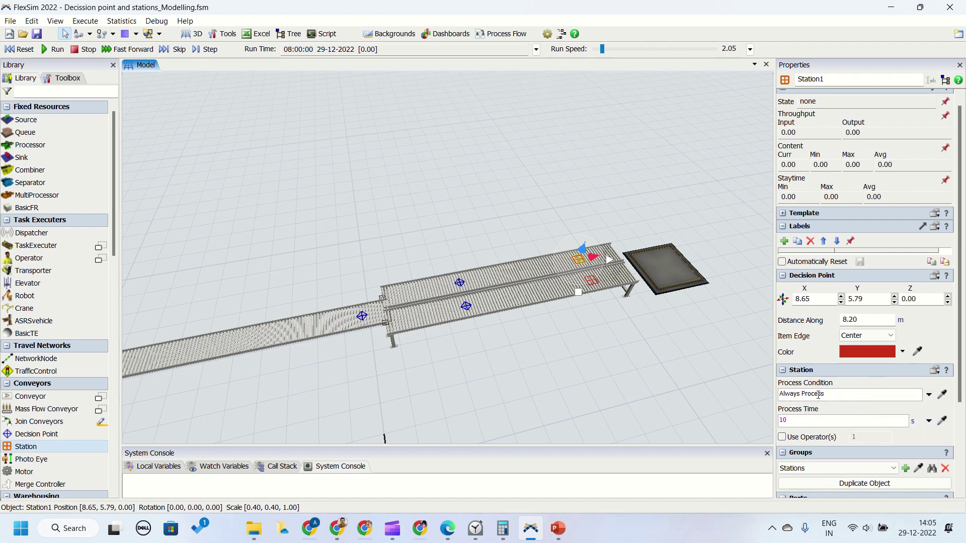
pyautogui.click(928, 394)
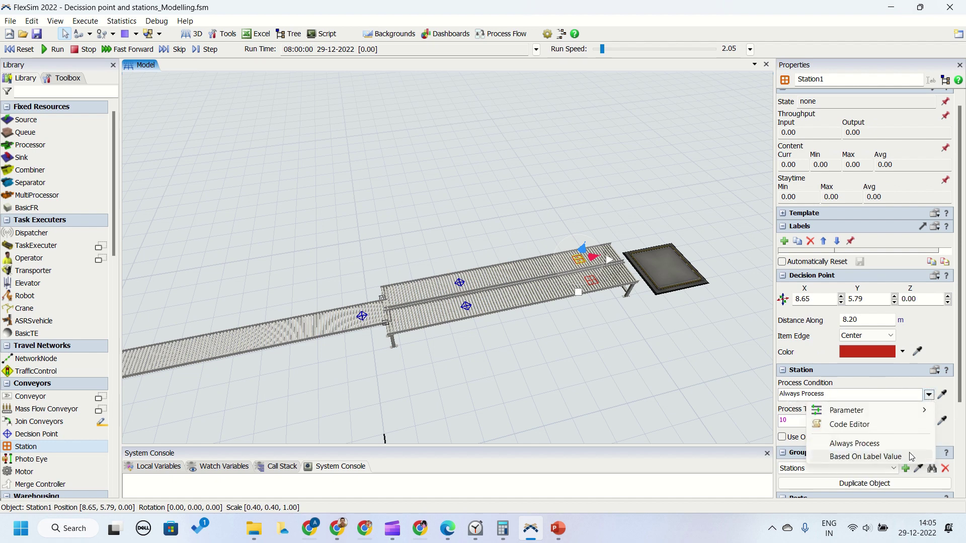
pyautogui.click(951, 412)
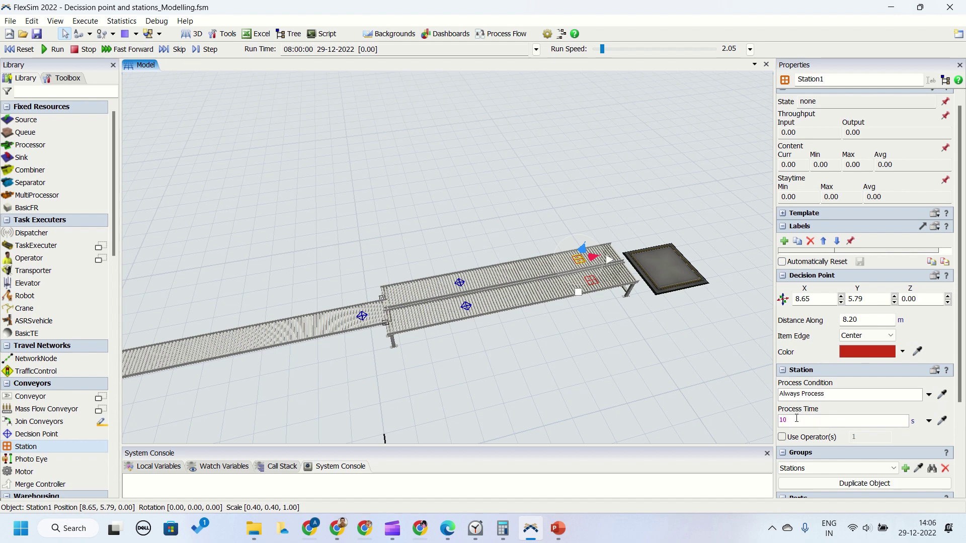
pyautogui.click(913, 422)
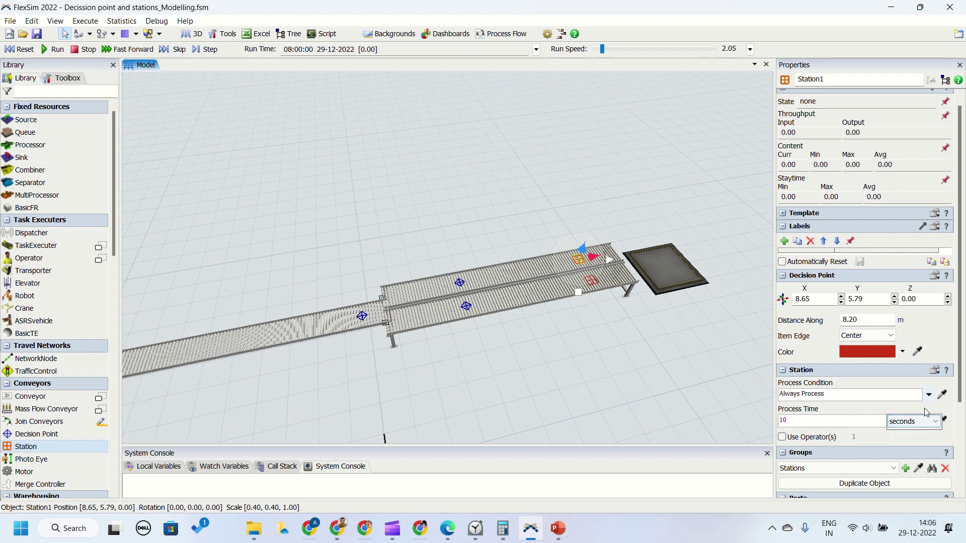
pyautogui.click(929, 421)
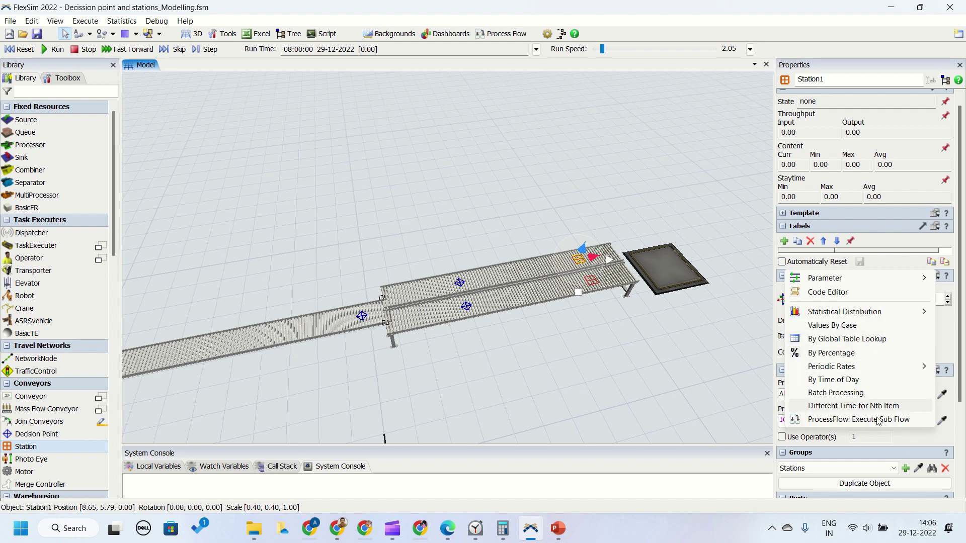
pyautogui.click(952, 435)
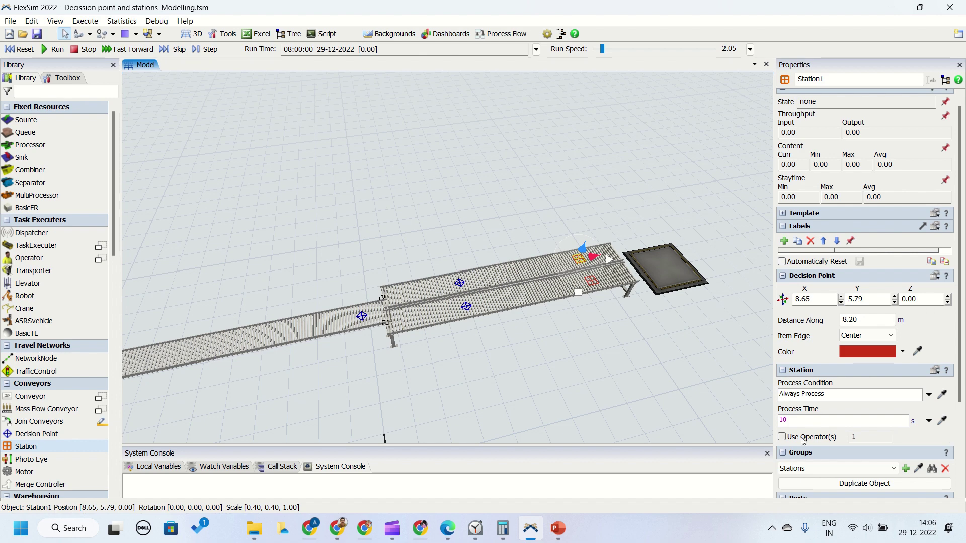
# Place two Operators beside the upper and lower stations
pyautogui.click(601, 345)
pyautogui.moveTo(613, 313); pyautogui.dragTo(549, 334)
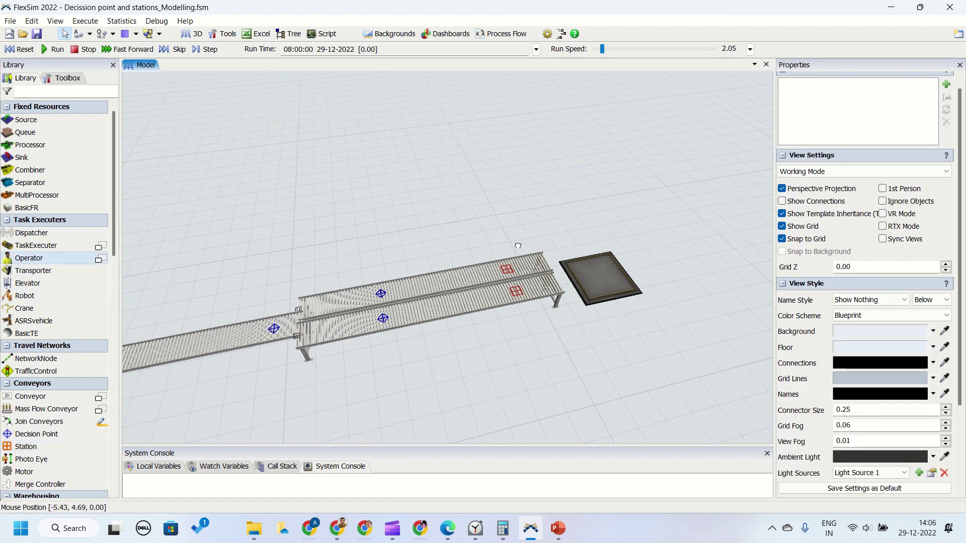
pyautogui.moveTo(517, 245); pyautogui.dragTo(501, 247)
pyautogui.click(531, 305)
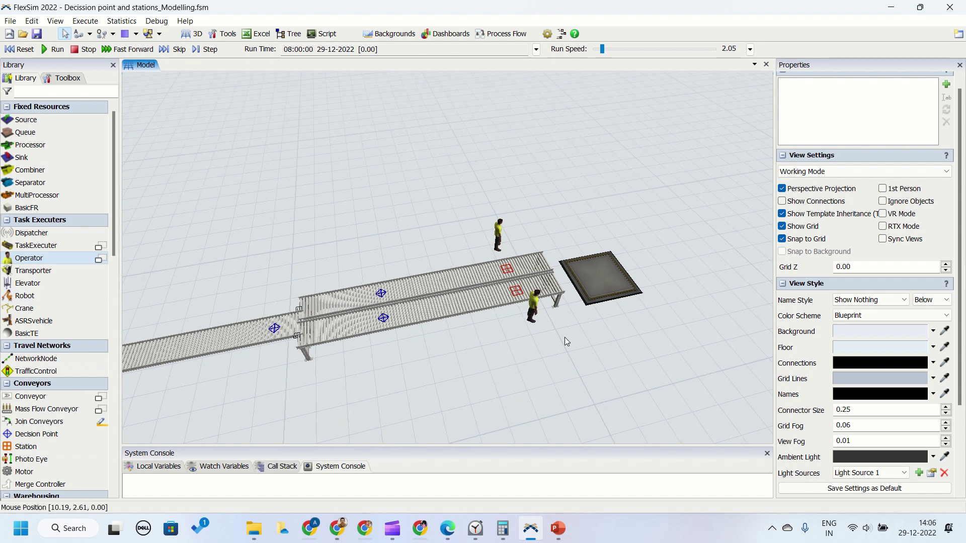
# Show connections and link the upper operator to Station1
pyautogui.click(781, 200)
pyautogui.click(532, 304)
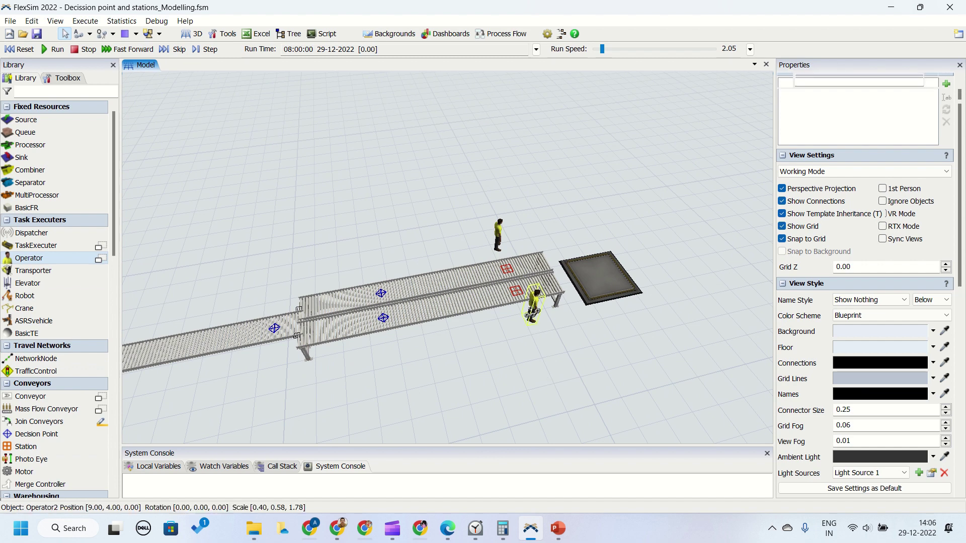
pyautogui.click(516, 292)
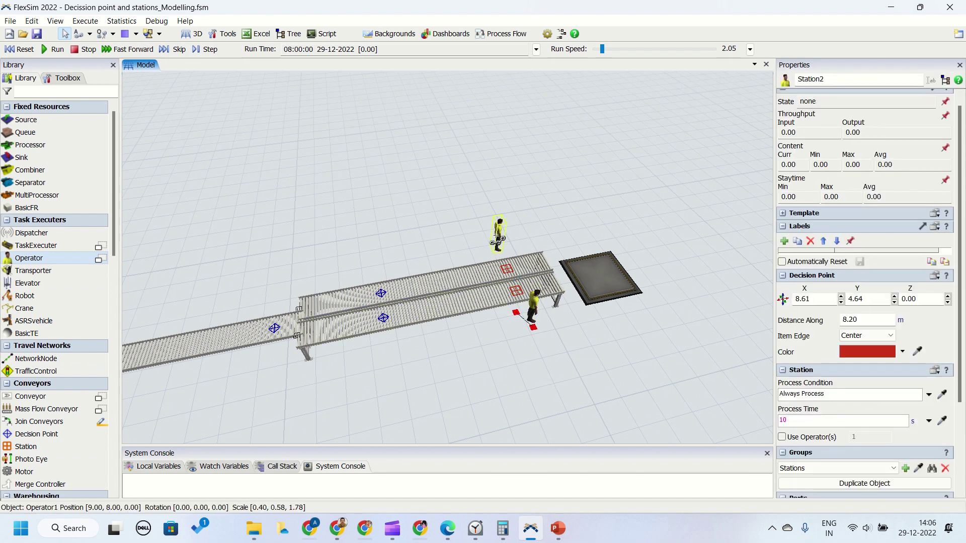
pyautogui.moveTo(498, 235); pyautogui.dragTo(512, 270)
pyautogui.click(507, 269)
pyautogui.click(510, 276)
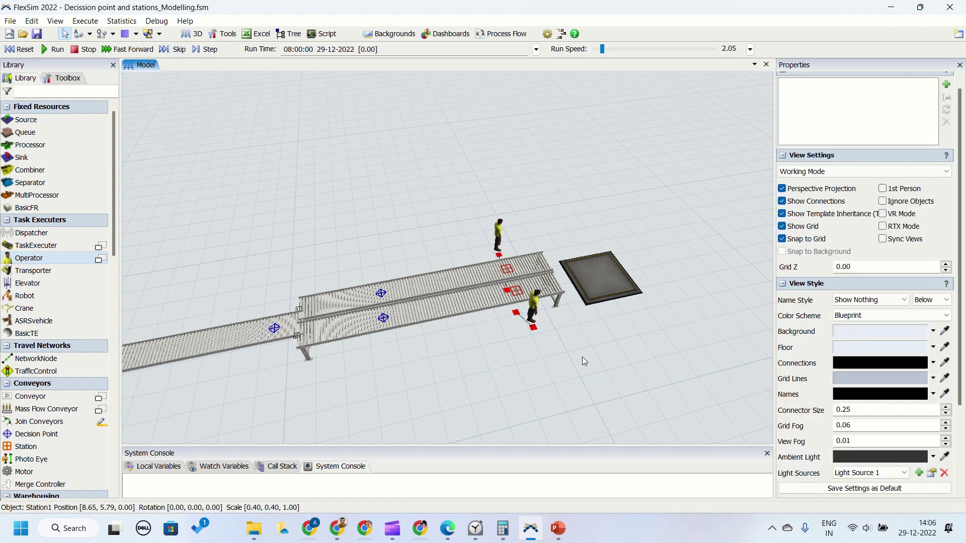
# Tick Use Operator(s) on Station1 and Station2, confirming Operator2 is linked to Station2
pyautogui.click(510, 276)
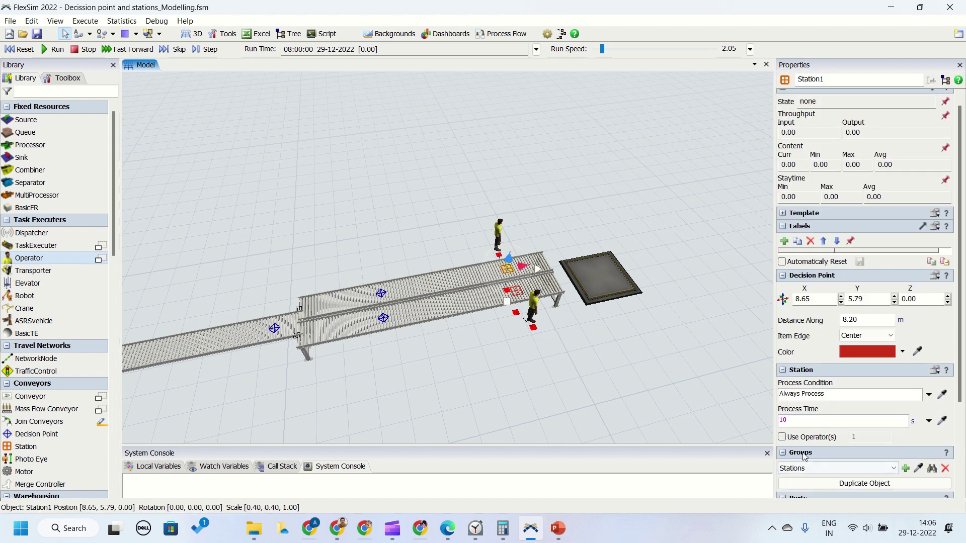
pyautogui.click(788, 438)
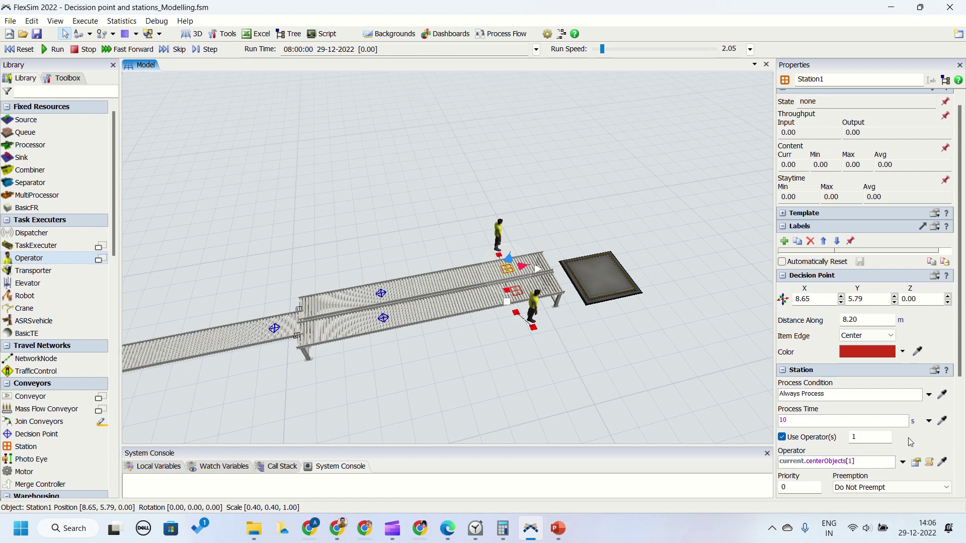
pyautogui.moveTo(961, 370); pyautogui.dragTo(962, 464)
pyautogui.click(518, 305)
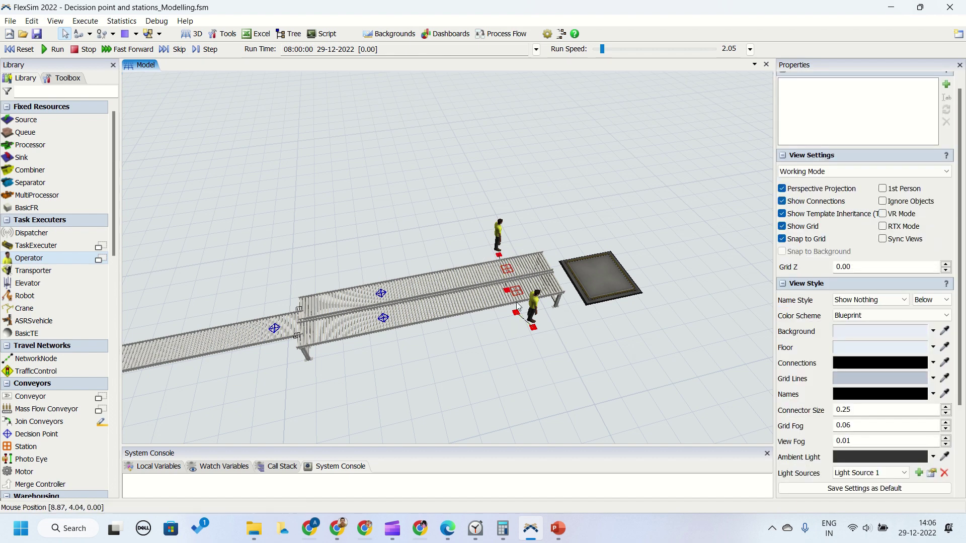
pyautogui.click(516, 292)
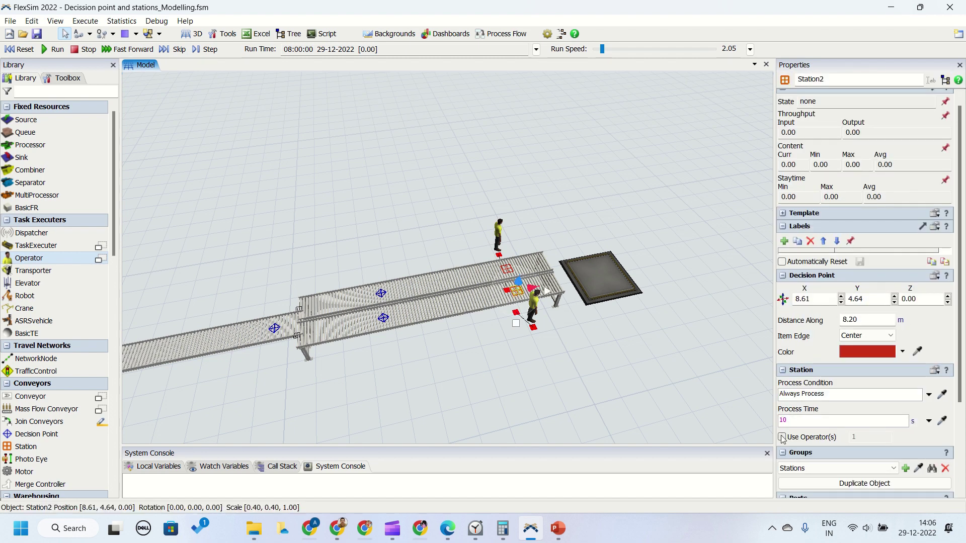
pyautogui.click(782, 437)
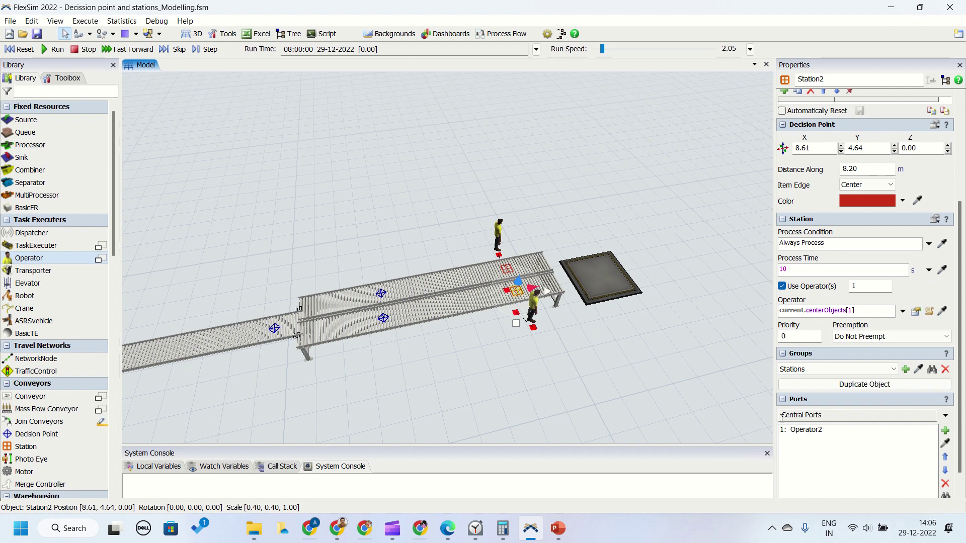
pyautogui.click(816, 431)
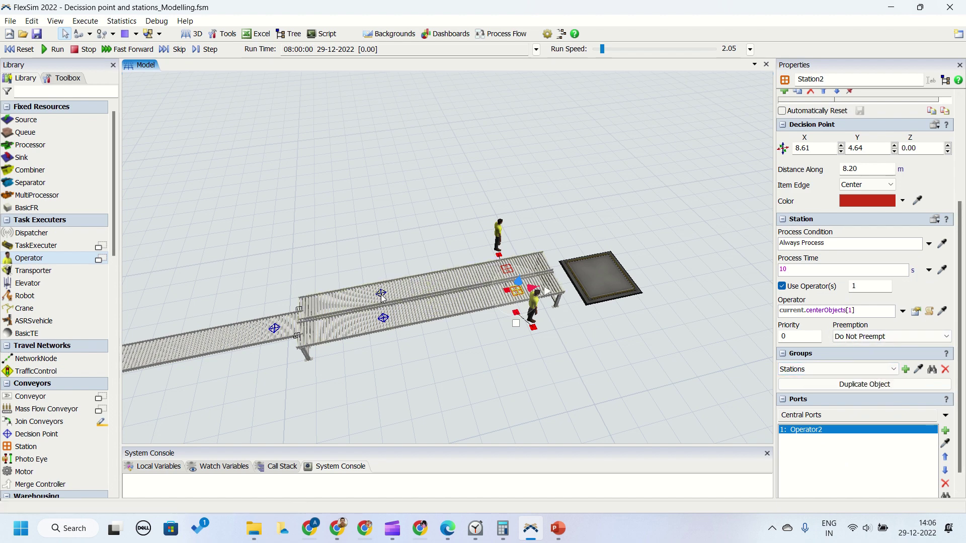
pyautogui.scroll(-1, 961, 367)
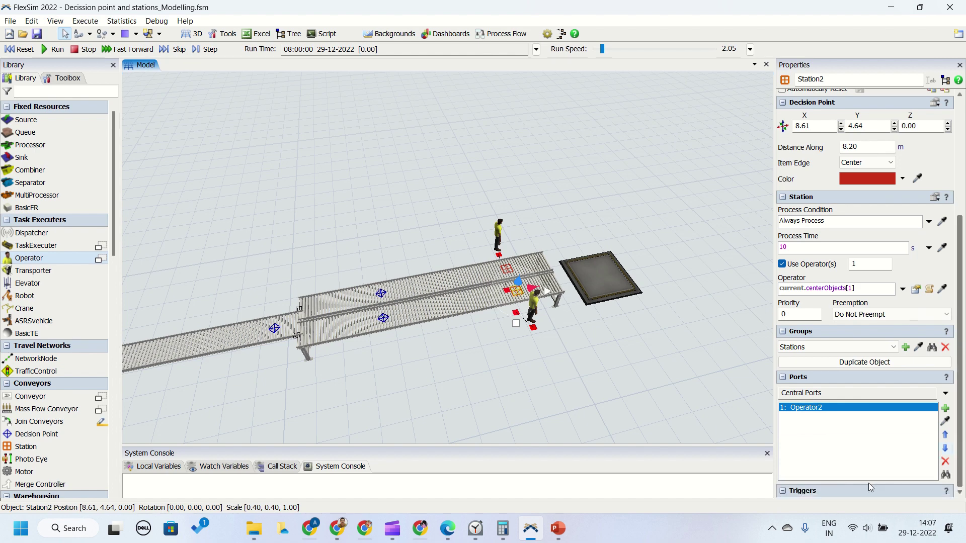
pyautogui.click(647, 373)
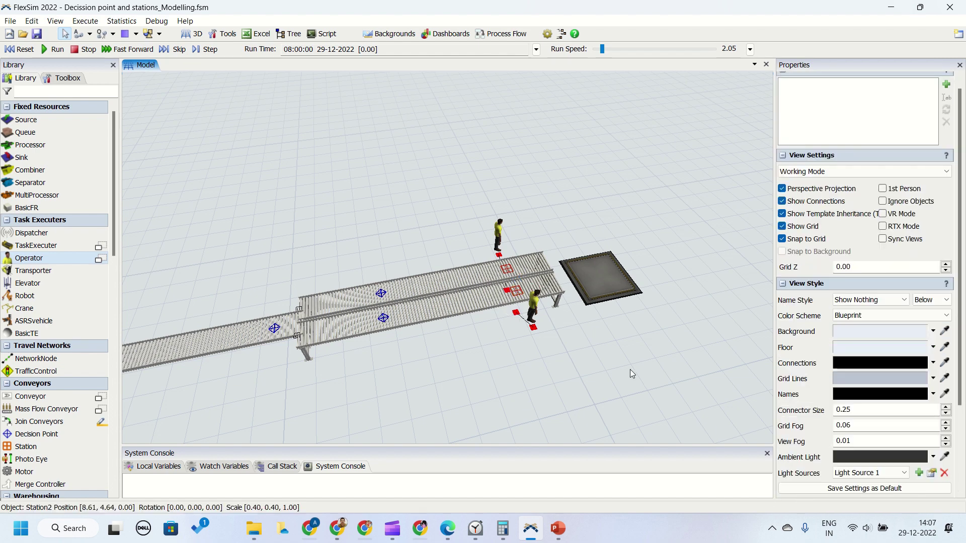
pyautogui.moveTo(535, 345); pyautogui.dragTo(566, 334)
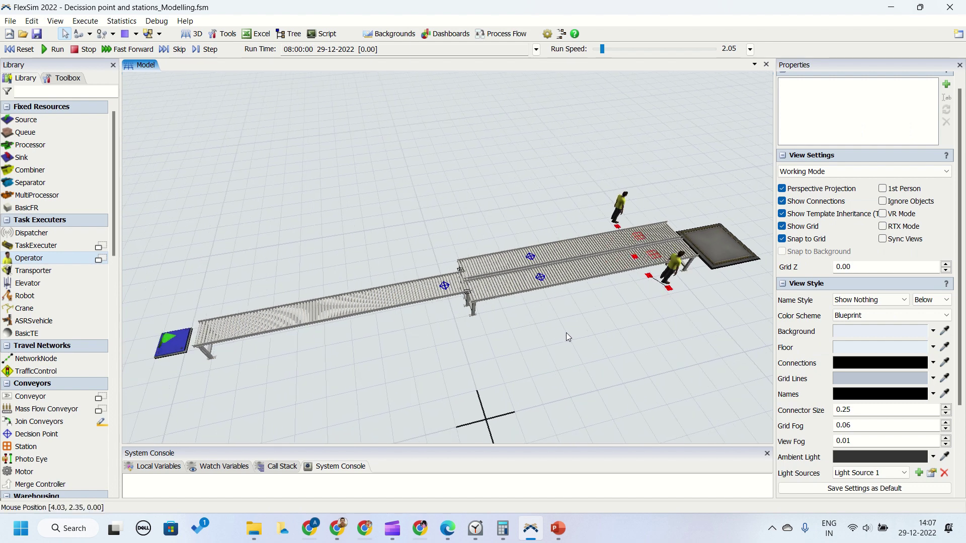
pyautogui.scroll(3, 457, 421)
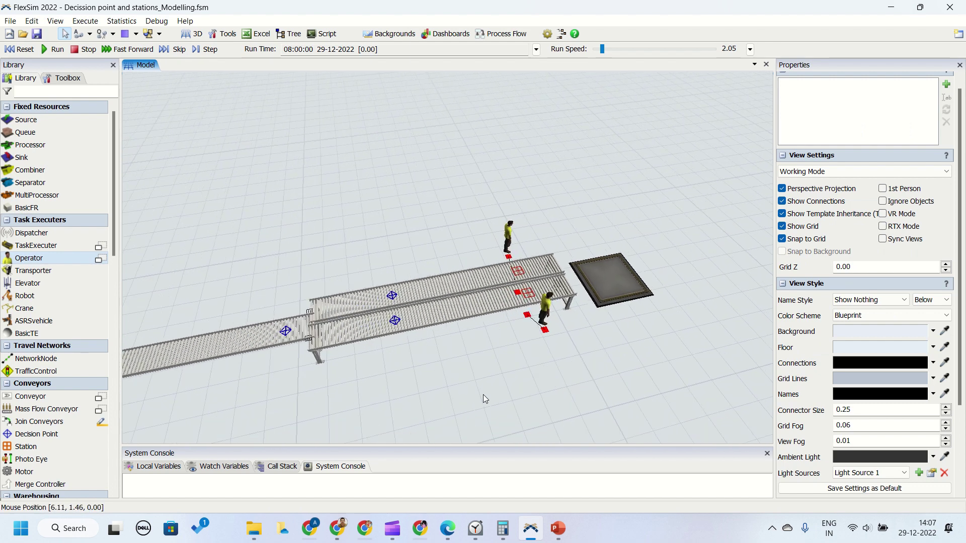
pyautogui.click(531, 296)
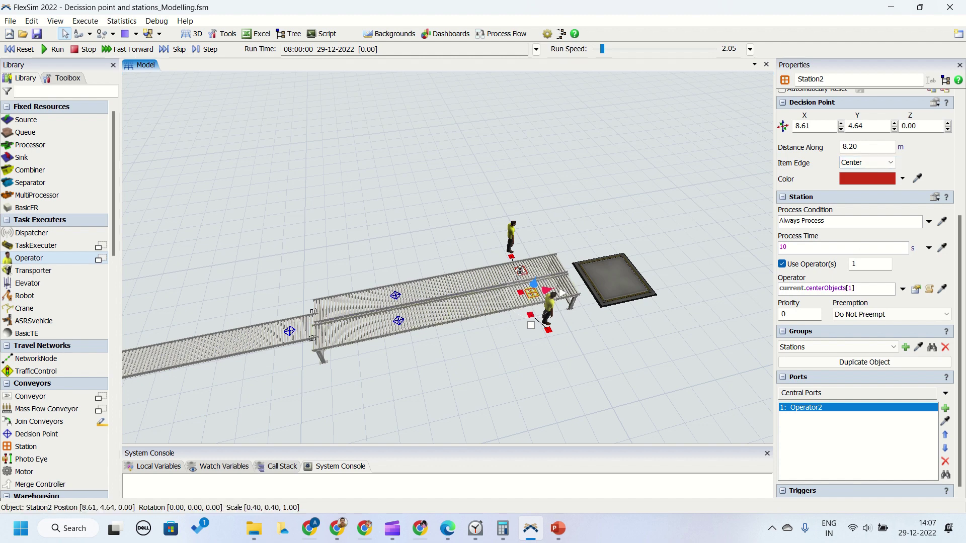
pyautogui.click(396, 297)
pyautogui.click(395, 297)
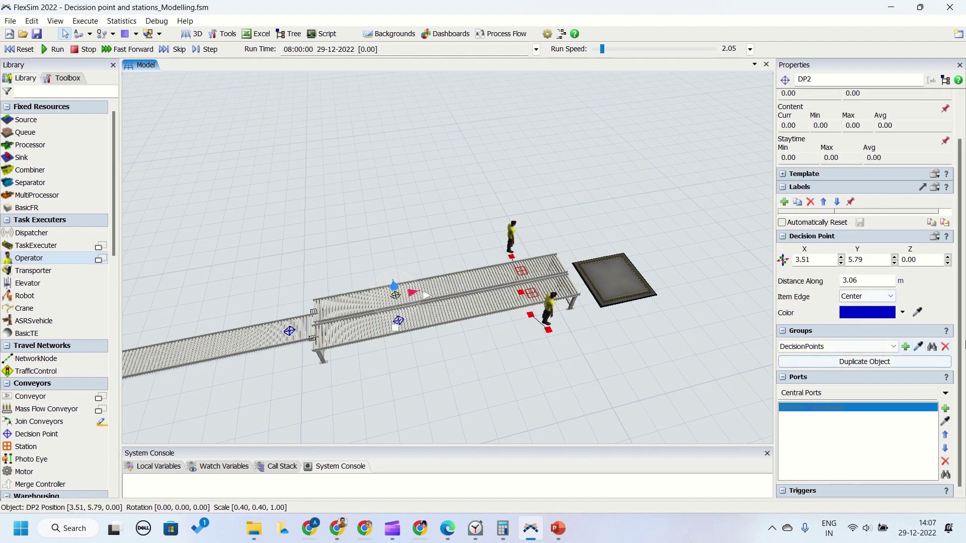
pyautogui.click(454, 424)
pyautogui.moveTo(450, 403); pyautogui.dragTo(596, 328)
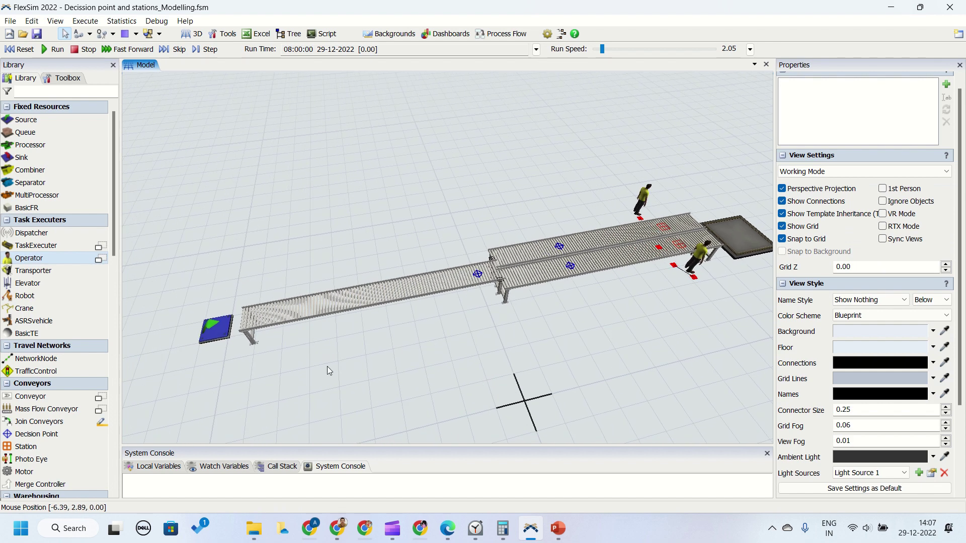
# Set Source1's Inter-Arrival Time to 2 seconds
pyautogui.click(216, 330)
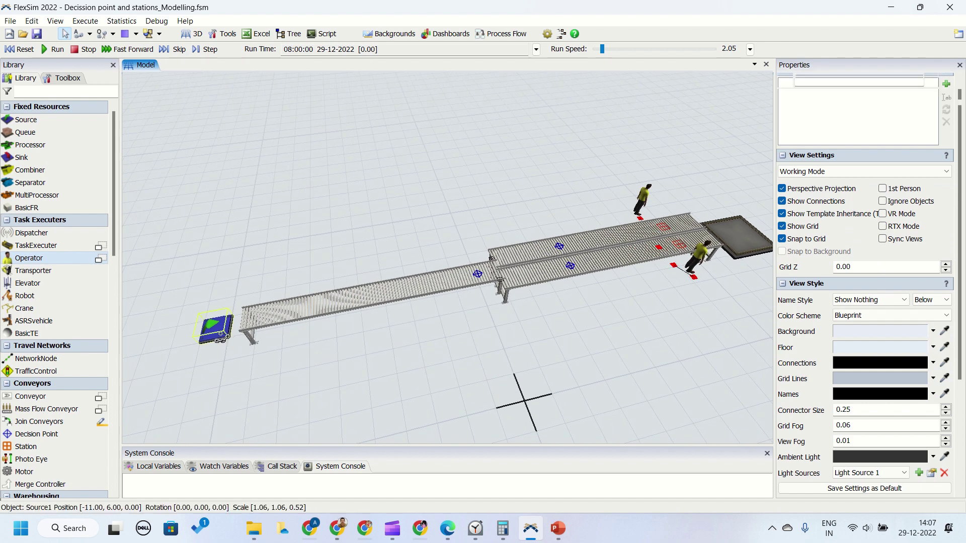
pyautogui.click(259, 317)
pyautogui.click(215, 328)
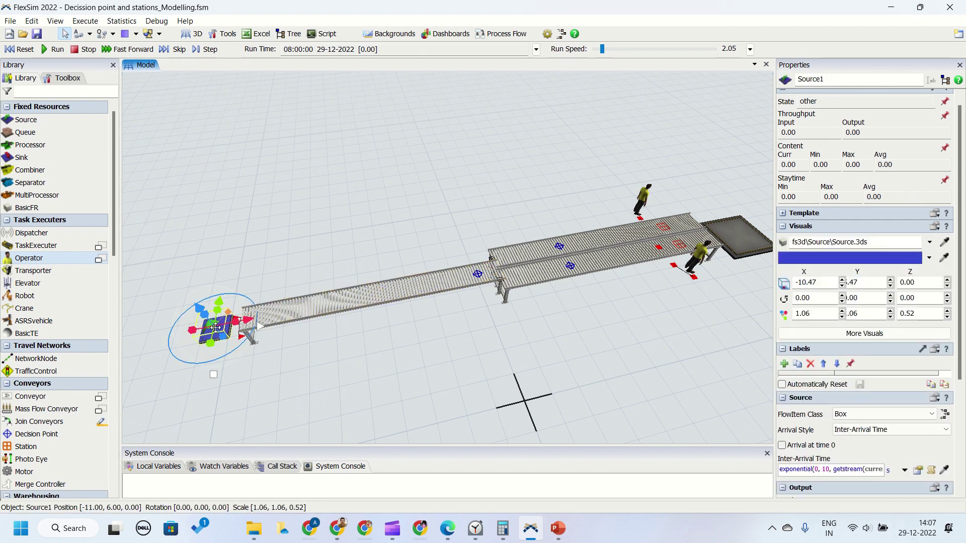
pyautogui.click(798, 470)
pyautogui.hotkey('ctrl', 'a')
pyautogui.write('2')
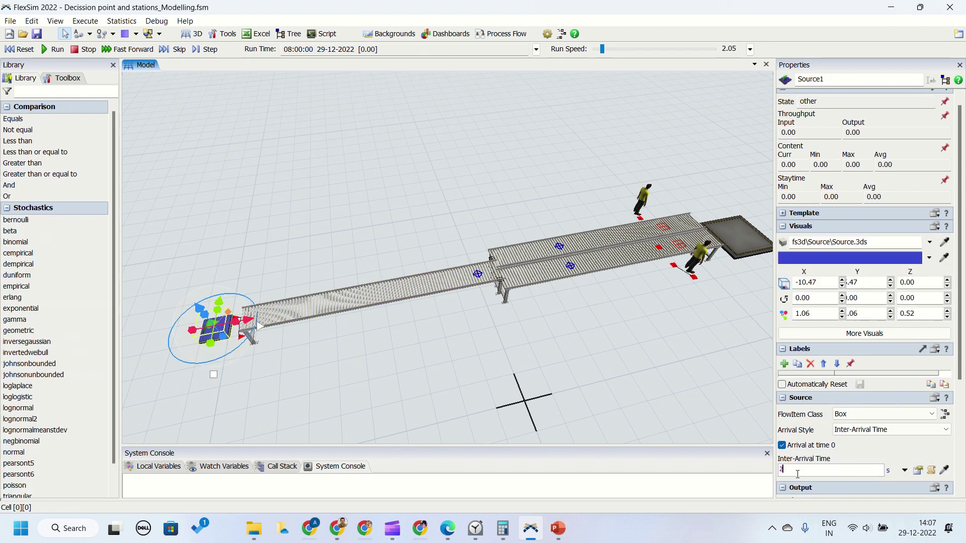
pyautogui.click(349, 412)
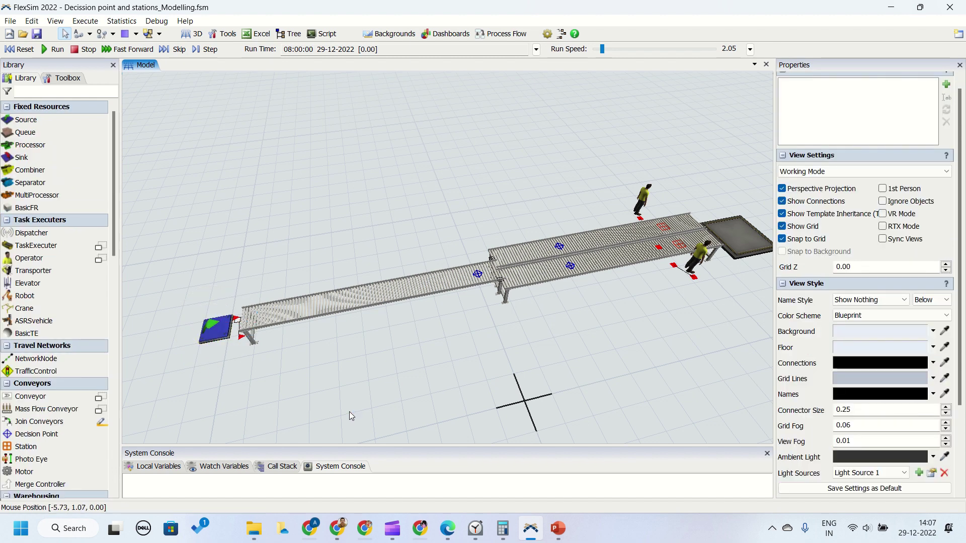
# Set StraightConveyor1's stopping, moving and entry space offsets to 1
pyautogui.click(314, 305)
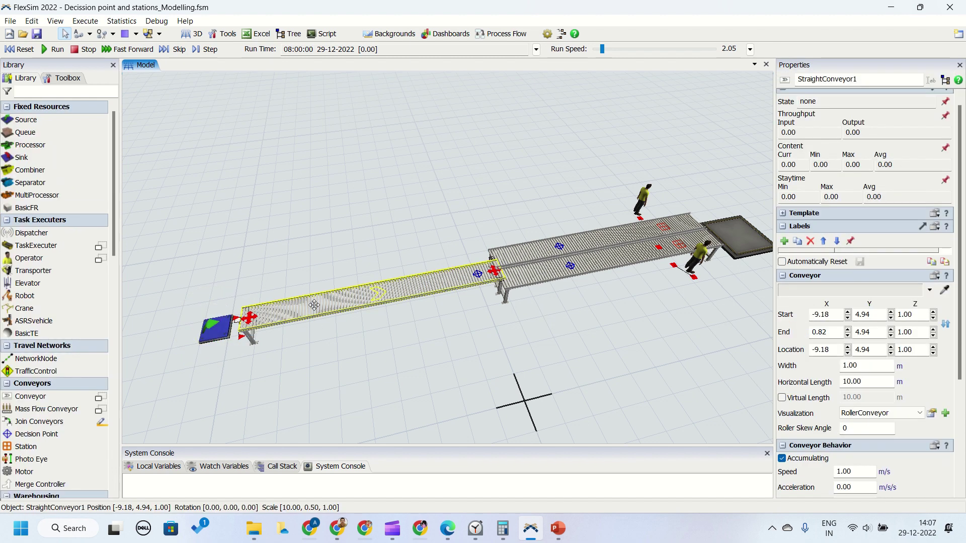
pyautogui.click(373, 345)
pyautogui.click(363, 313)
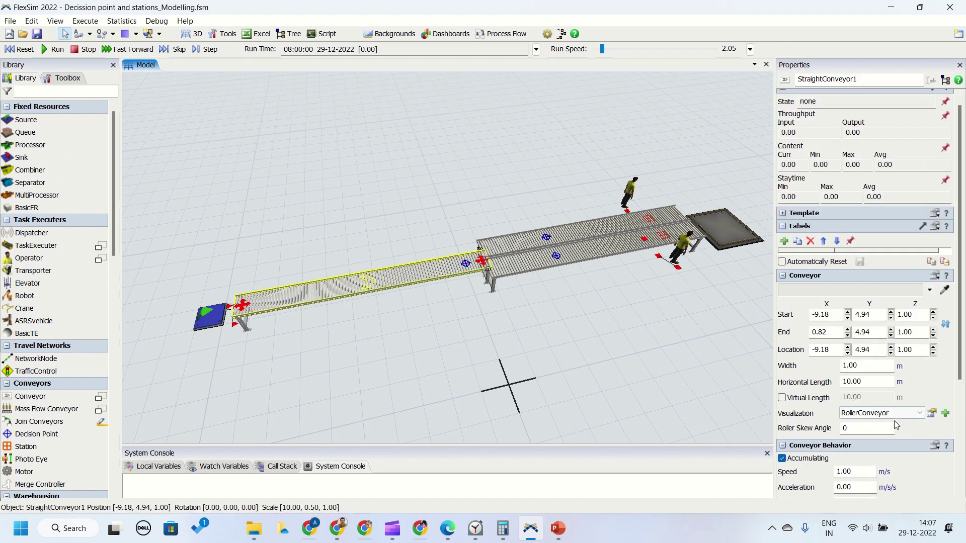
pyautogui.scroll(-5, 808, 350)
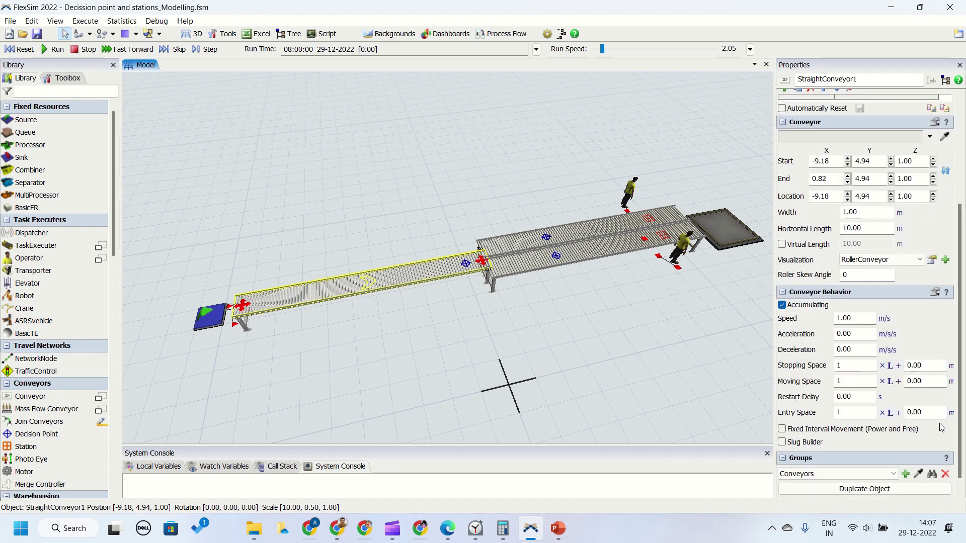
pyautogui.click(932, 364)
pyautogui.write('1')
pyautogui.press('Tab')
pyautogui.write('1')
pyautogui.click(931, 413)
pyautogui.write('1')
pyautogui.click(474, 354)
pyautogui.moveTo(474, 354); pyautogui.dragTo(449, 371)
# Reset the model and bring the conveyor ends and Queue1 into view
pyautogui.click(26, 50)
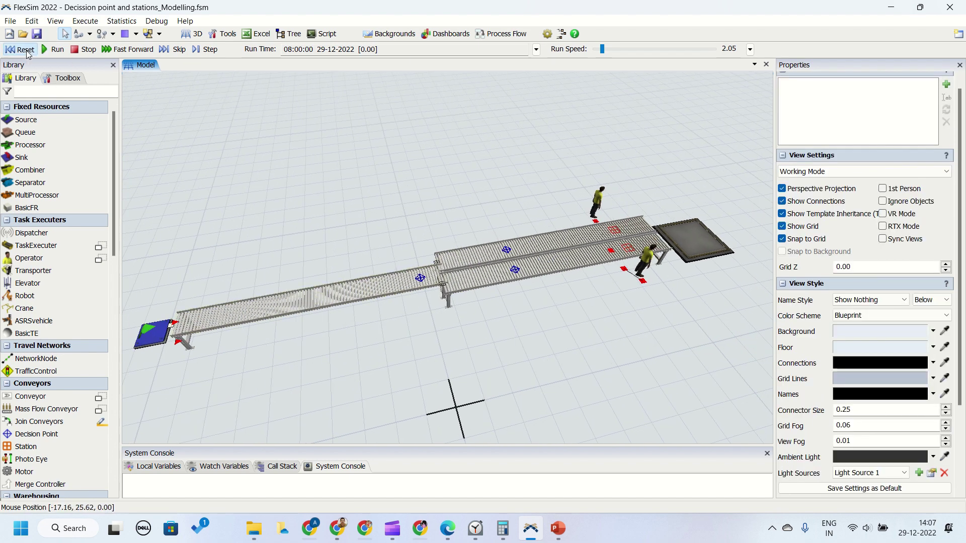
pyautogui.scroll(3, 410, 406)
pyautogui.moveTo(411, 405); pyautogui.dragTo(403, 287)
# A-connect StraightConveyor2 and StraightConveyor3 to Queue1
pyautogui.click(402, 287)
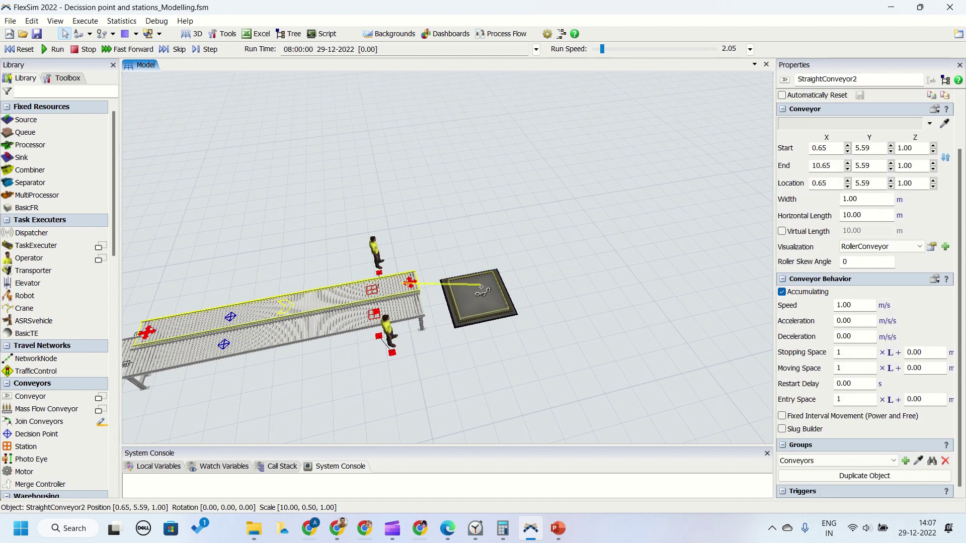
pyautogui.click(478, 297)
pyautogui.click(417, 308)
pyautogui.moveTo(432, 308); pyautogui.dragTo(478, 297)
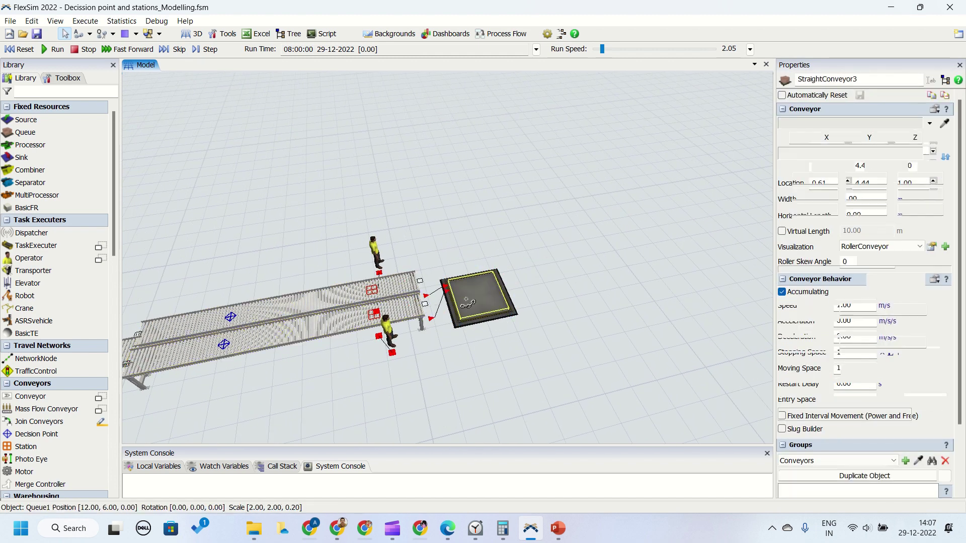
pyautogui.click(478, 297)
pyautogui.click(508, 355)
pyautogui.moveTo(502, 388); pyautogui.dragTo(755, 322)
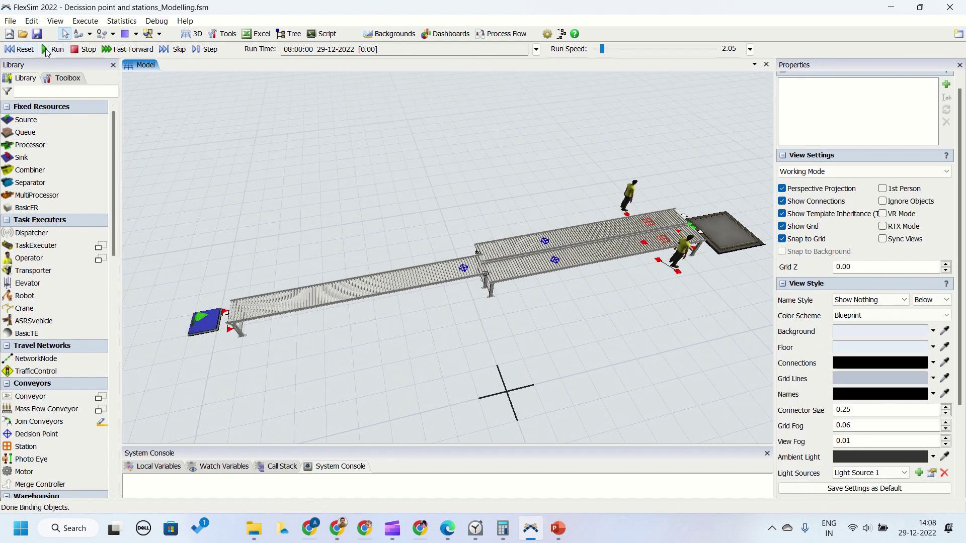
pyautogui.click(53, 49)
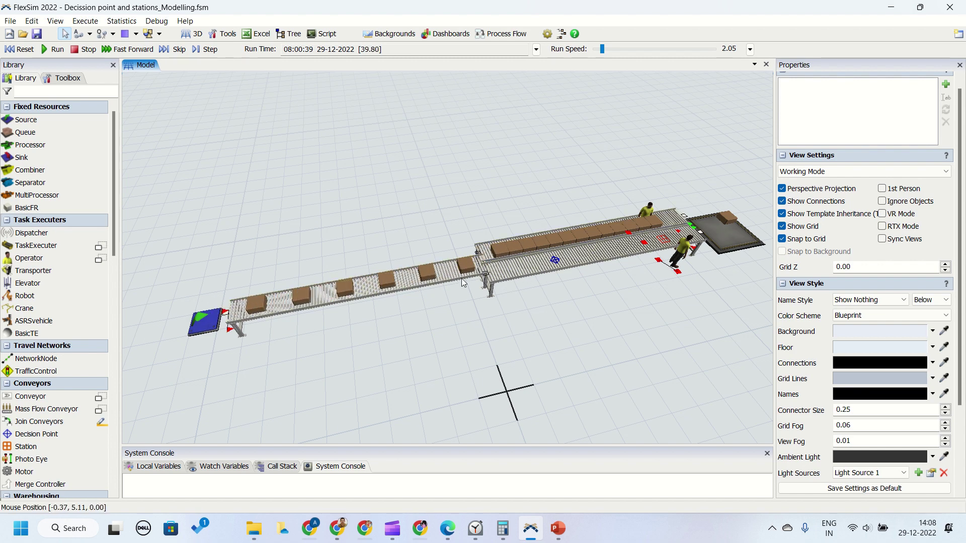
pyautogui.moveTo(555, 308); pyautogui.dragTo(549, 318, button='right')
pyautogui.scroll(3, 493, 286)
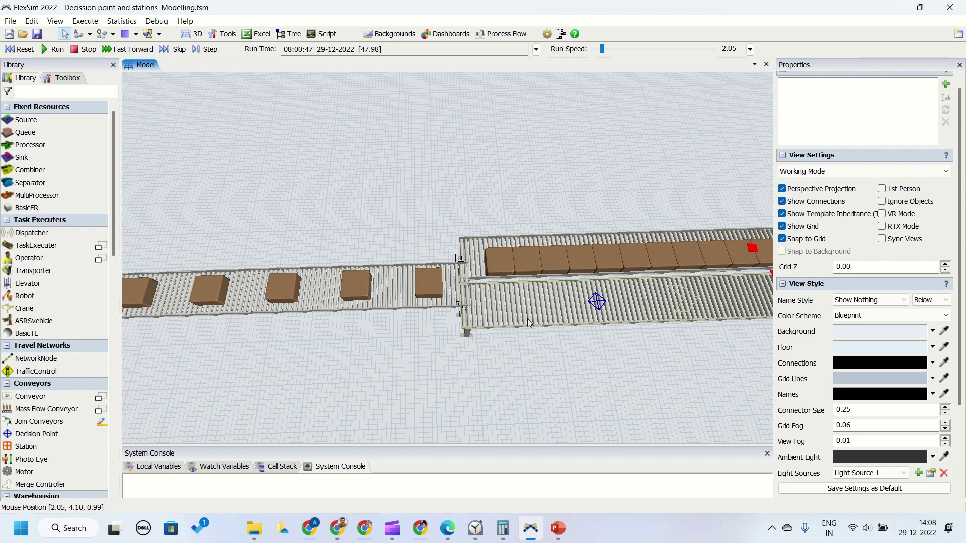
pyautogui.scroll(-5, 422, 356)
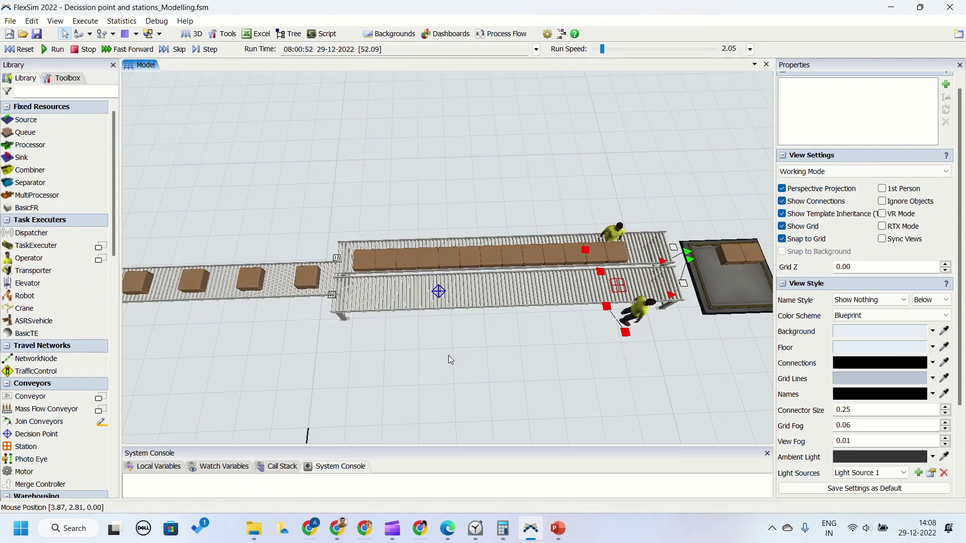
pyautogui.moveTo(424, 391); pyautogui.dragTo(517, 376, button='right')
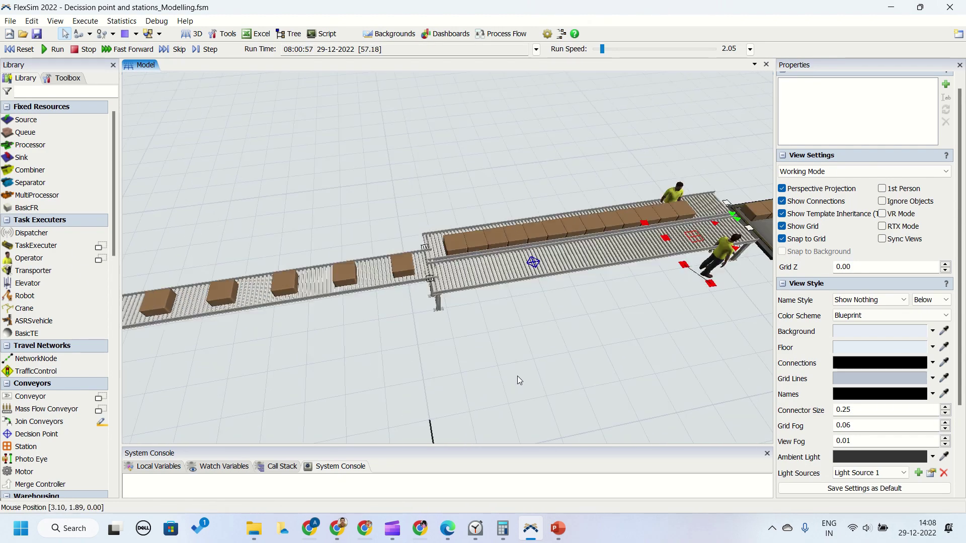
pyautogui.click(19, 49)
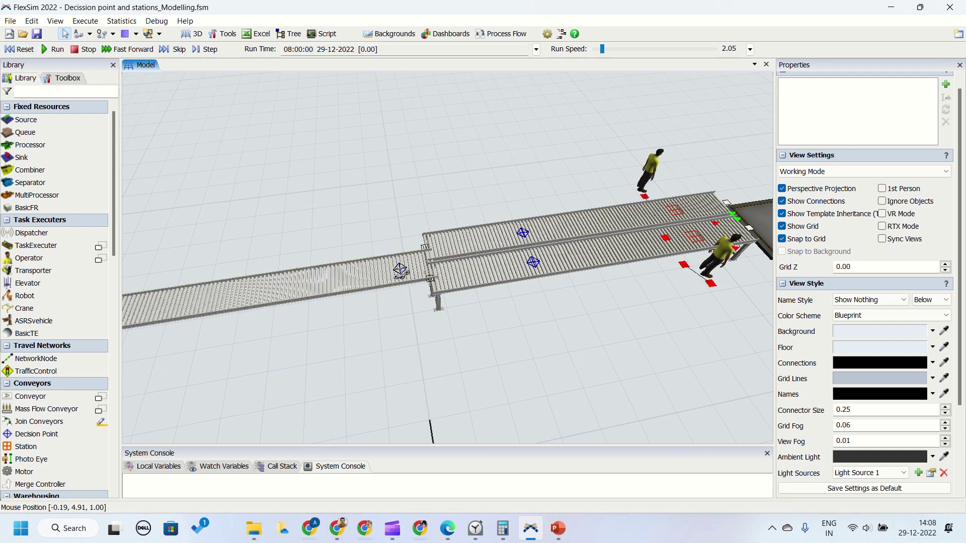
# Connect DP1 to the upper decision point DP2, confirming DP1 outputs to DP2 and DP3
pyautogui.moveTo(400, 268); pyautogui.dragTo(529, 276)
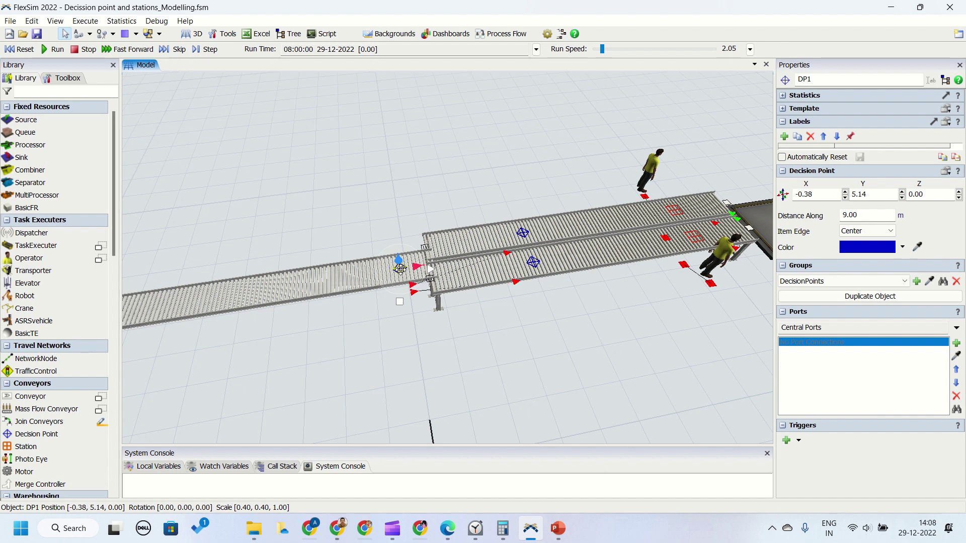
pyautogui.click(957, 328)
pyautogui.click(906, 369)
# Give DP1 an On Arrival trigger with a Send Item action
pyautogui.click(536, 327)
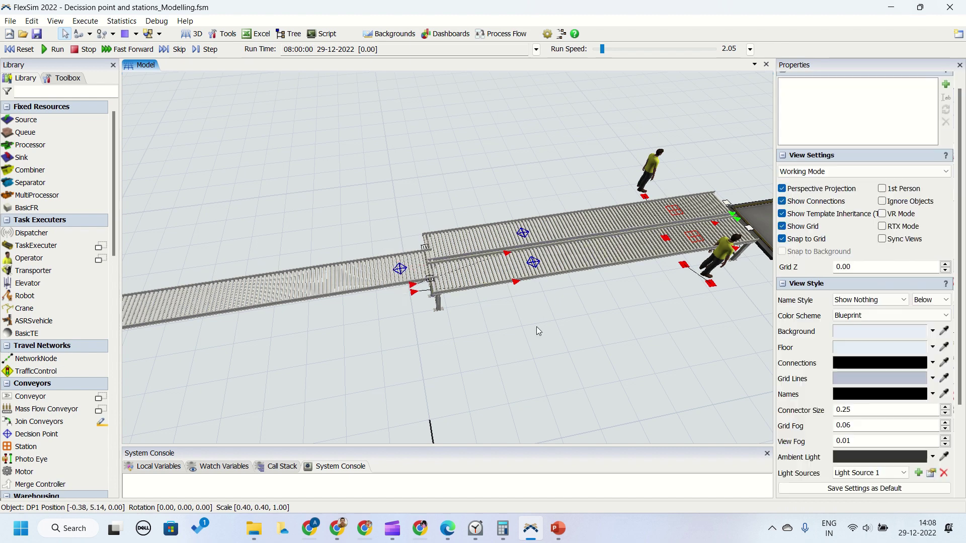
pyautogui.click(405, 269)
pyautogui.click(795, 447)
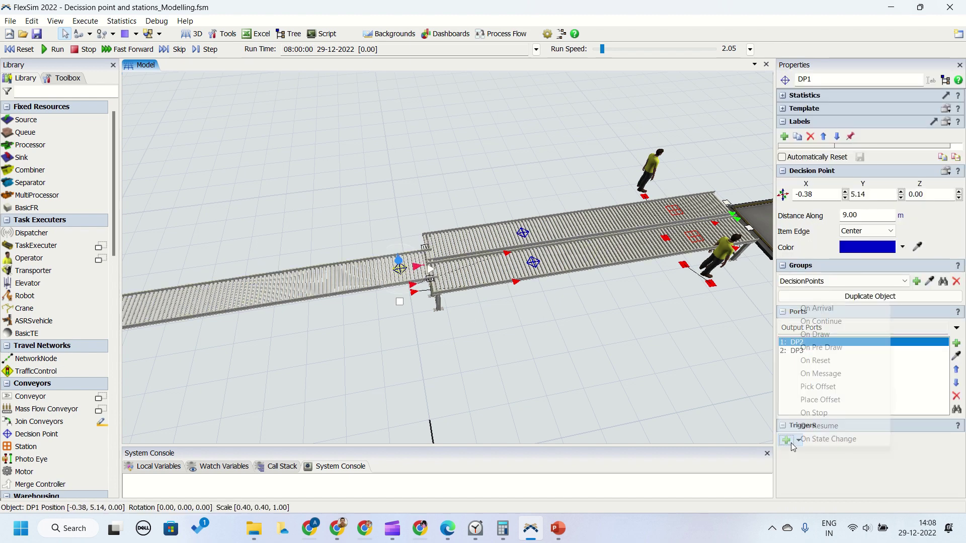
pyautogui.click(816, 309)
pyautogui.click(918, 464)
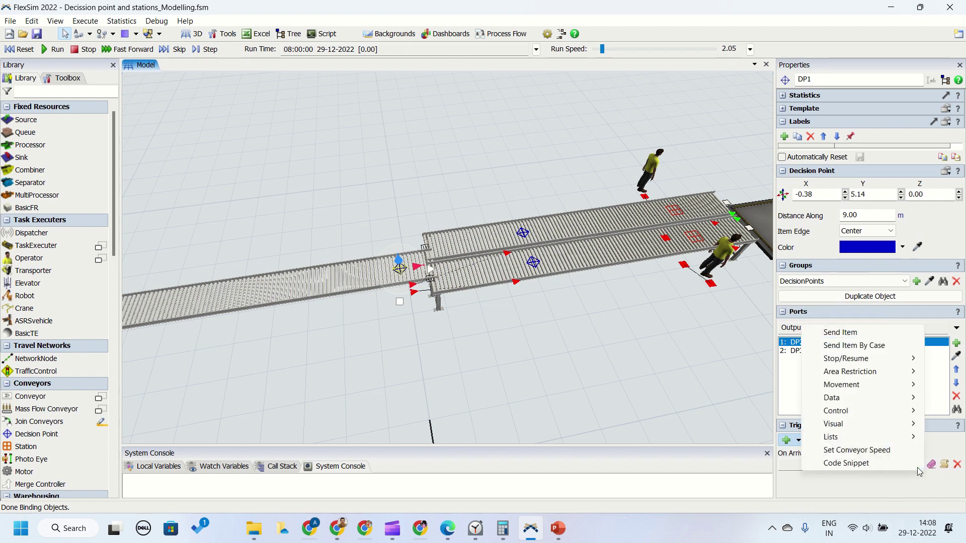
pyautogui.moveTo(914, 391)
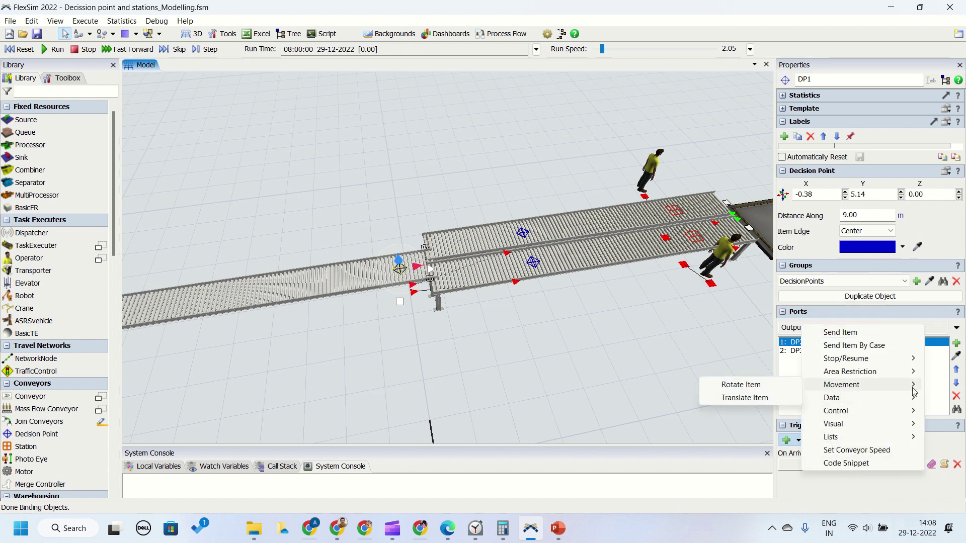
pyautogui.click(899, 334)
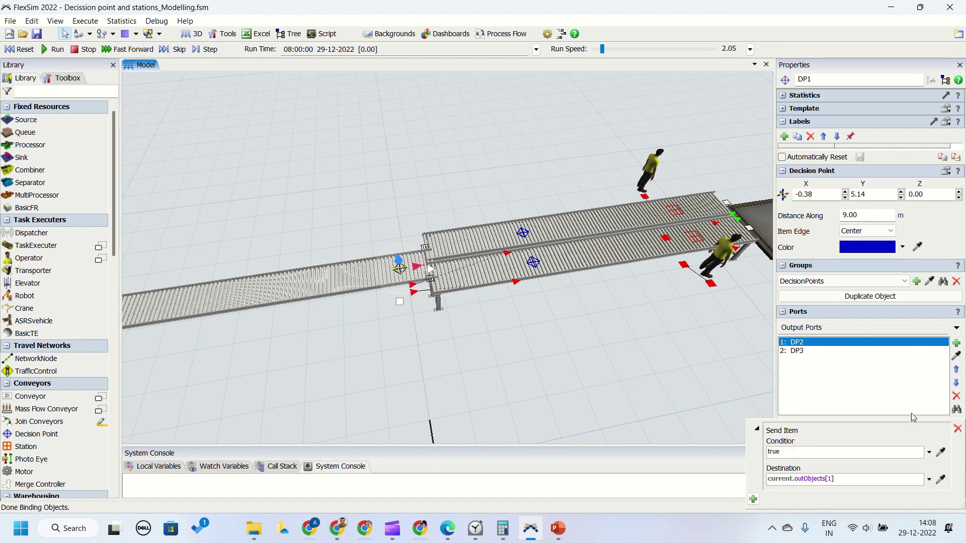
# Set the Send Item condition to Model.find("StraightConveyor2").subnodes.length by sampling StraightConveyor2
pyautogui.click(941, 454)
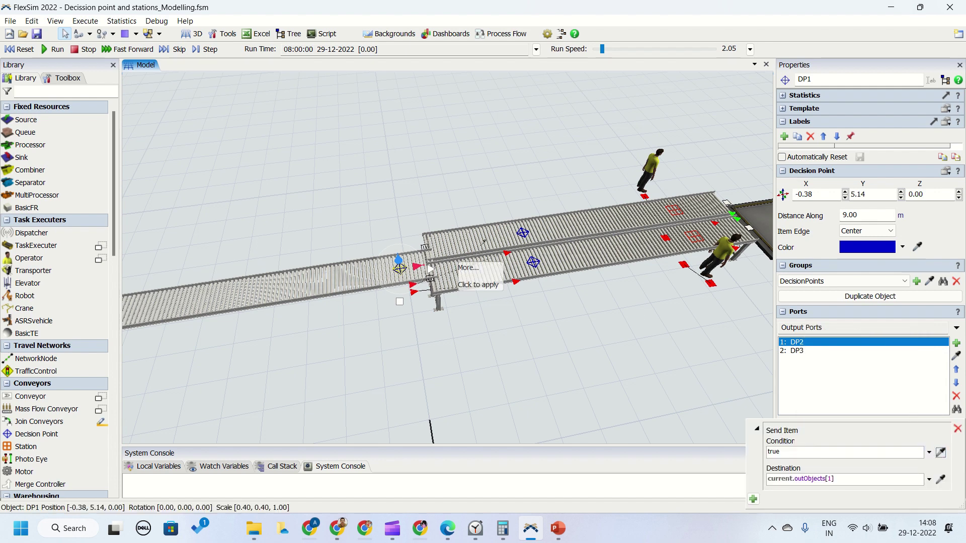
pyautogui.click(576, 231)
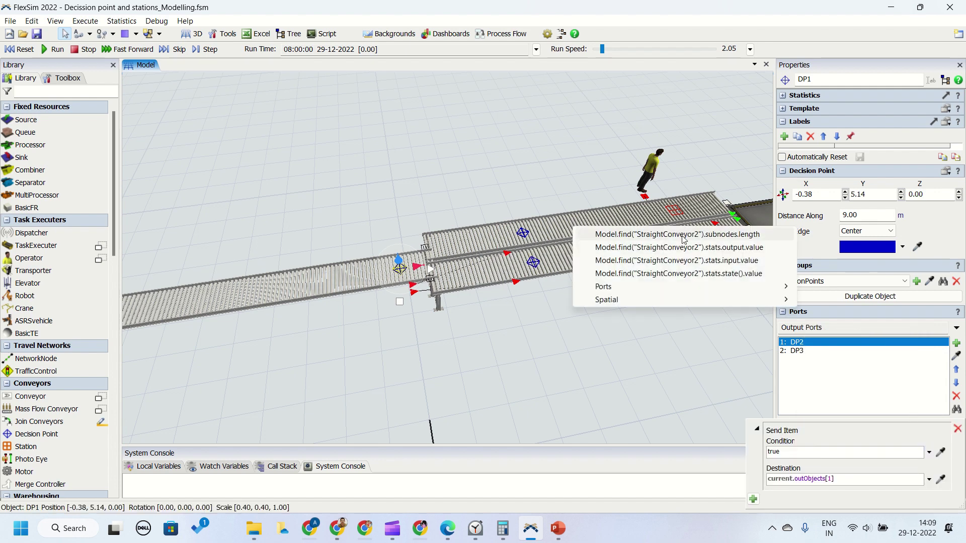
pyautogui.click(665, 237)
pyautogui.click(914, 451)
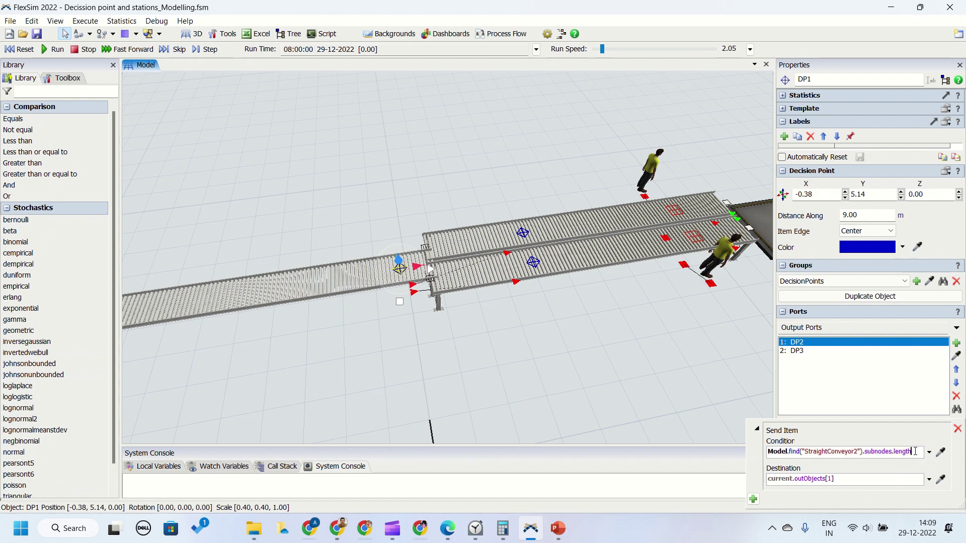